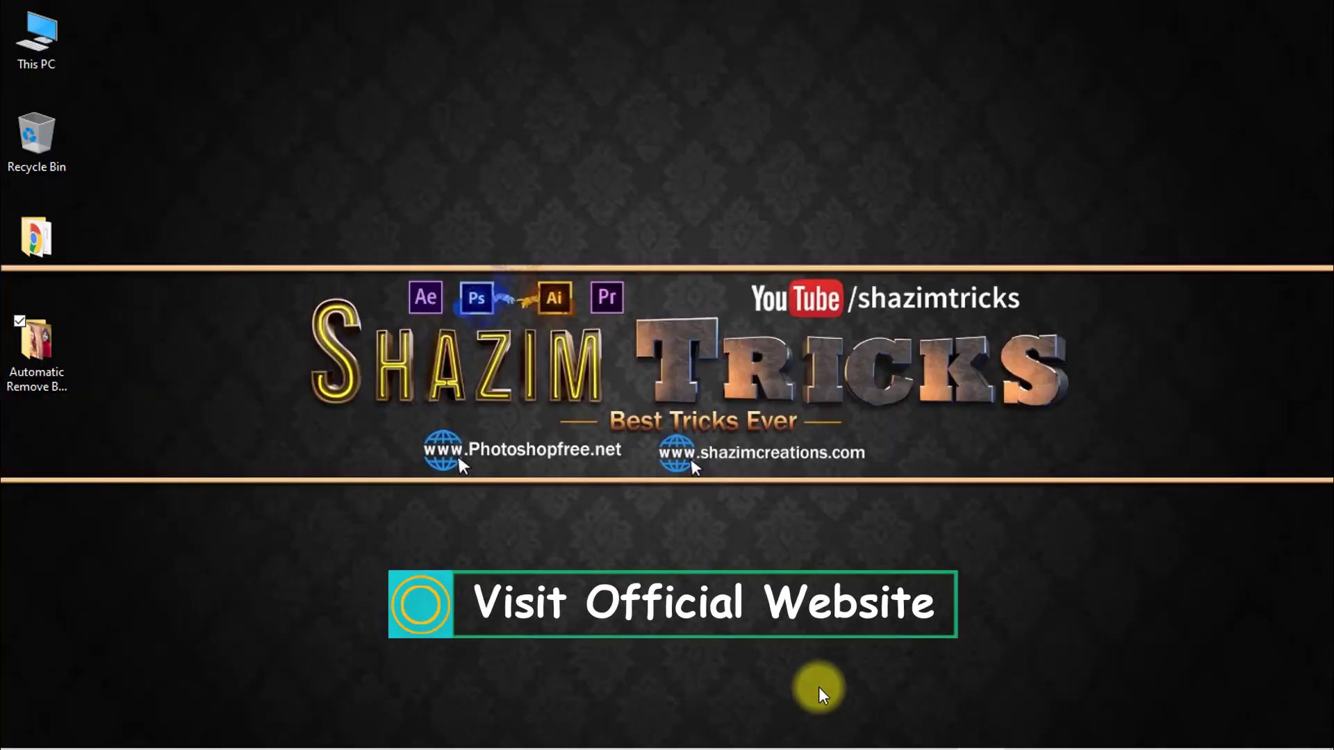
Step: Launch Google Chrome from the taskbar on a blank New Tab page
mouse_move(790, 731)
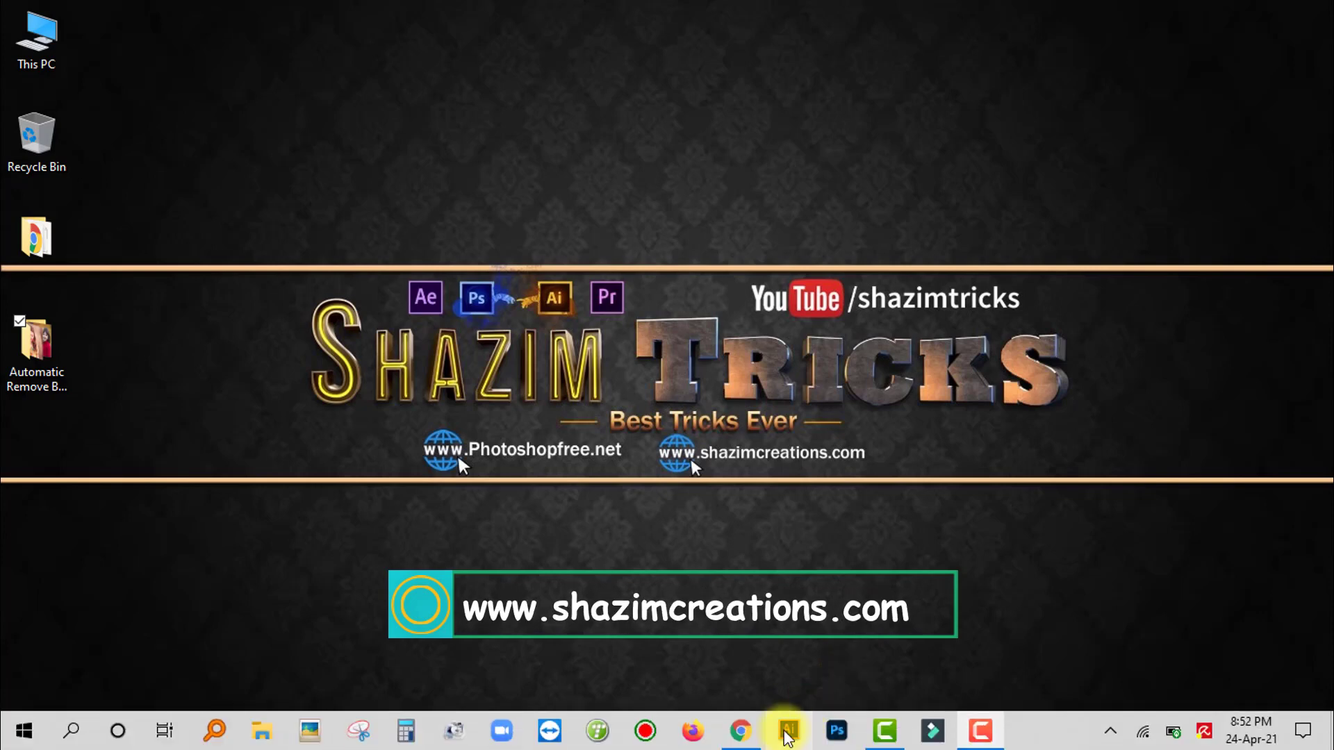
click(742, 731)
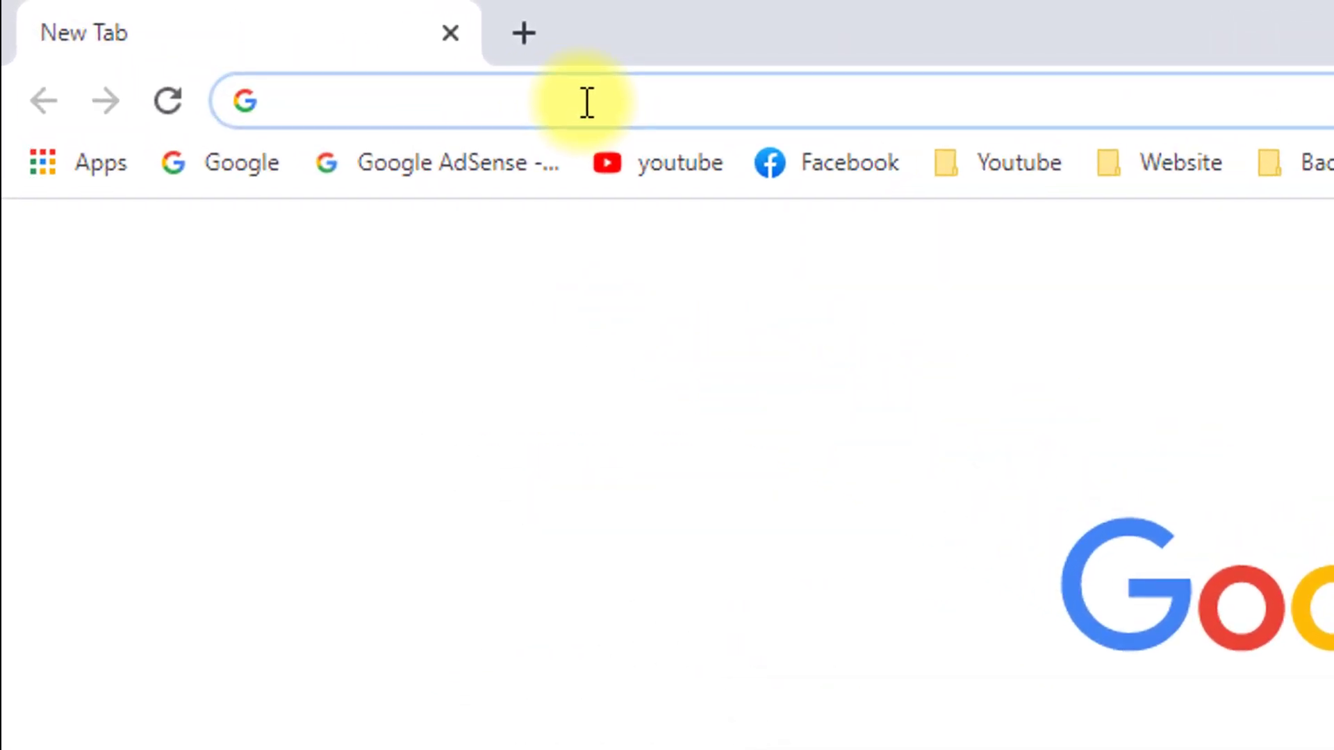
Step: Load the remove.bg site from the Chrome address bar
text(remove)
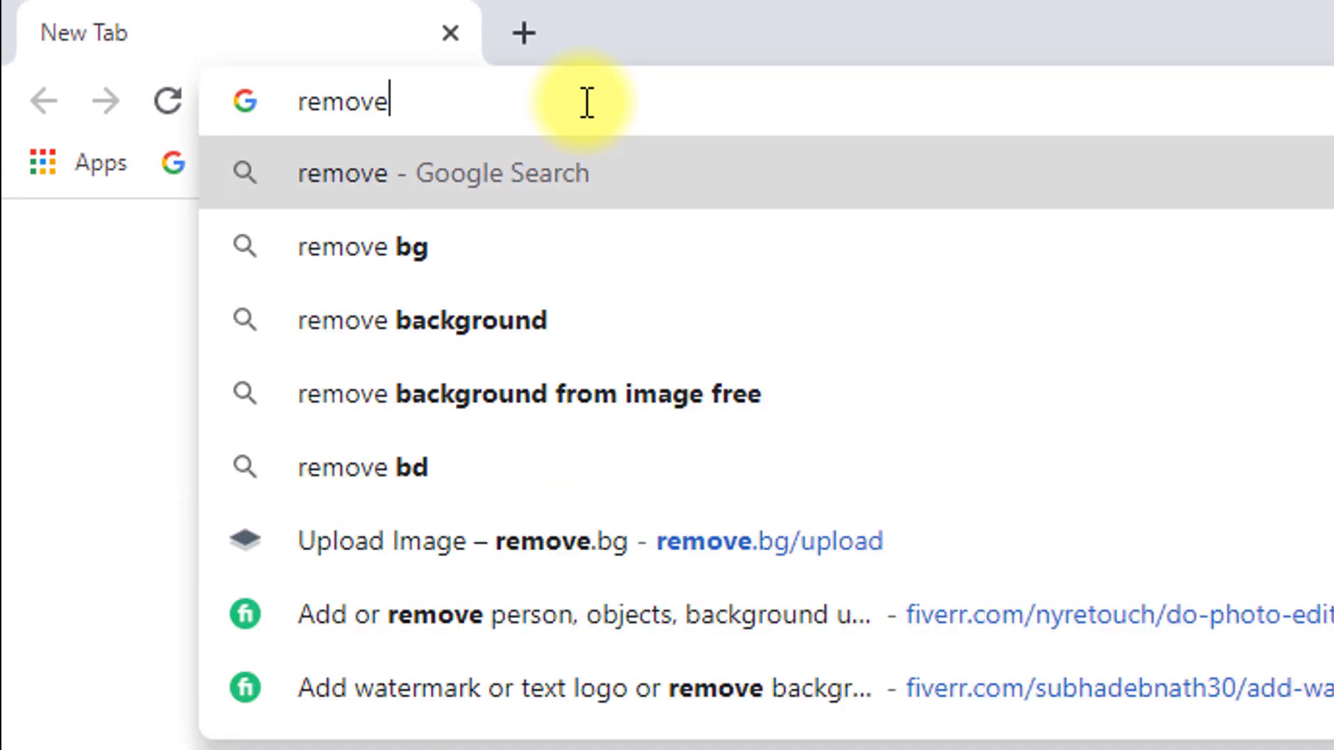
text(.bg)
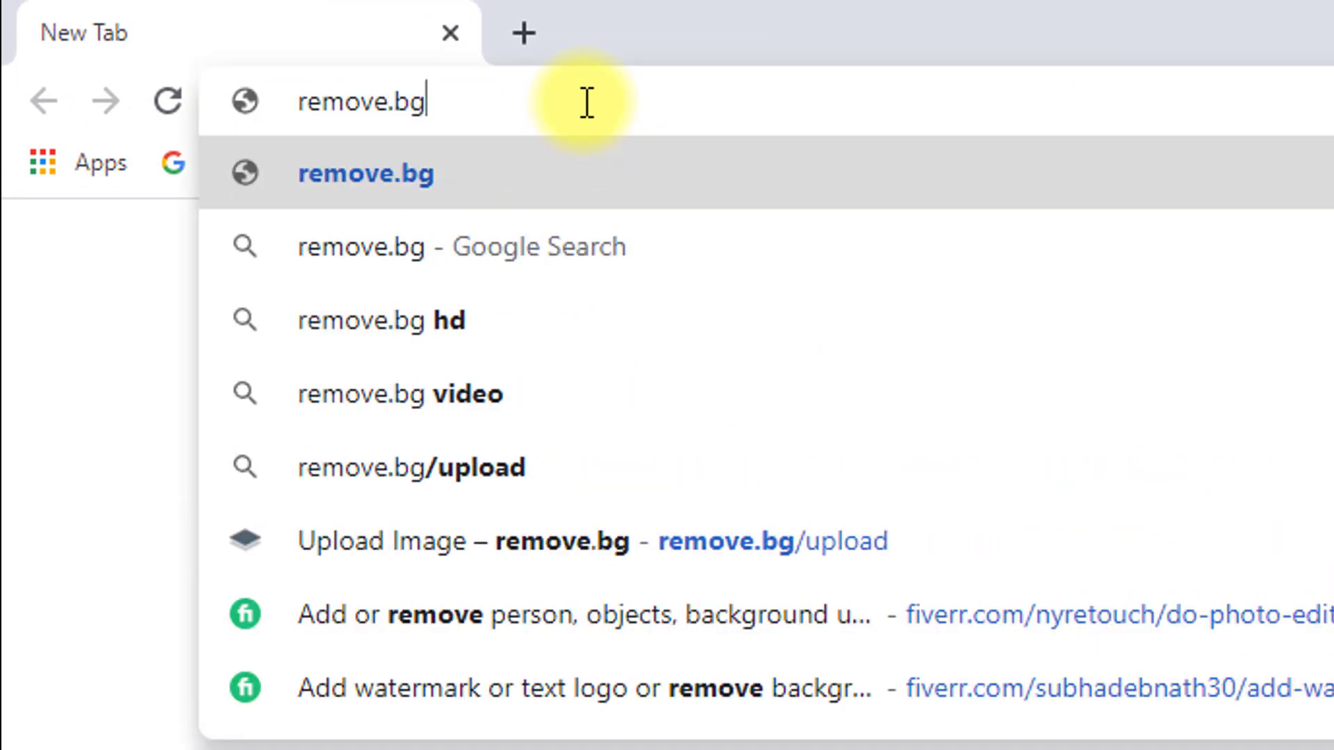
key(Return)
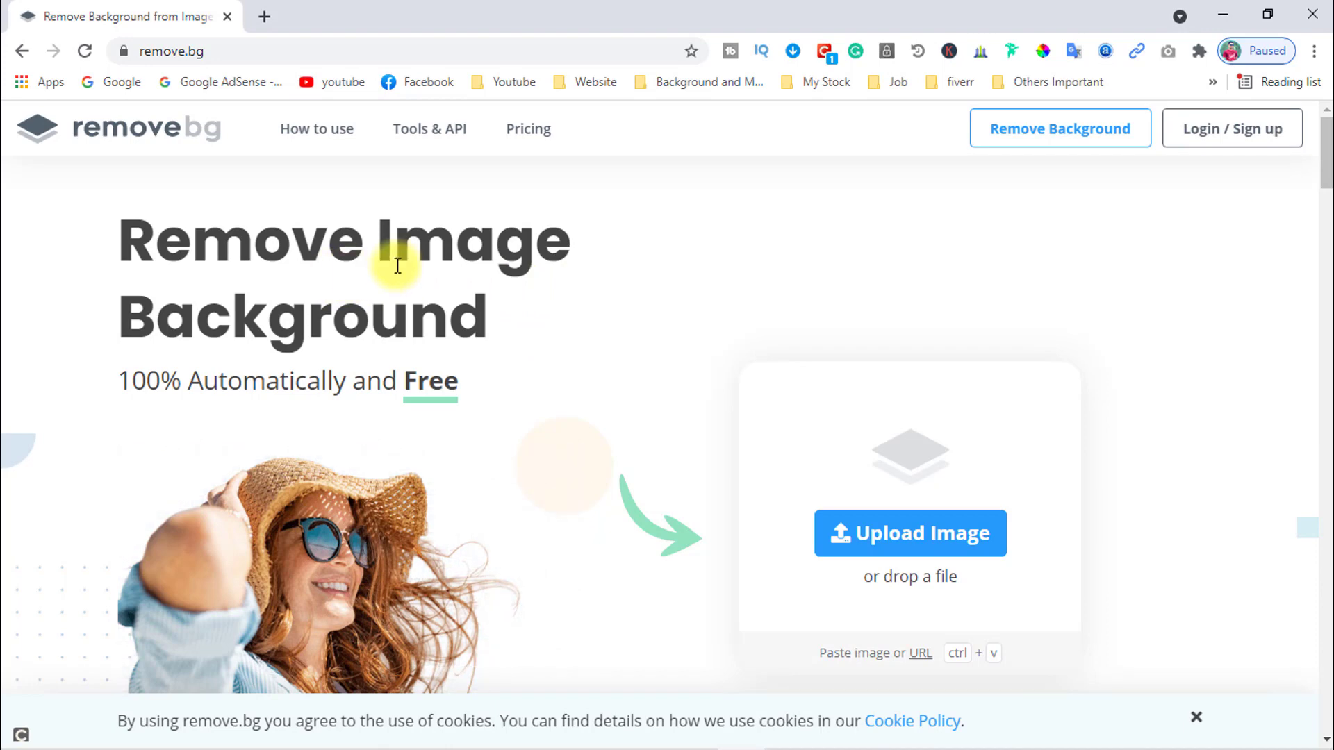
Step: Drag 909424.jpg from the desktop photo folder onto remove.bg to upload it
scroll(713, 370, down, 1)
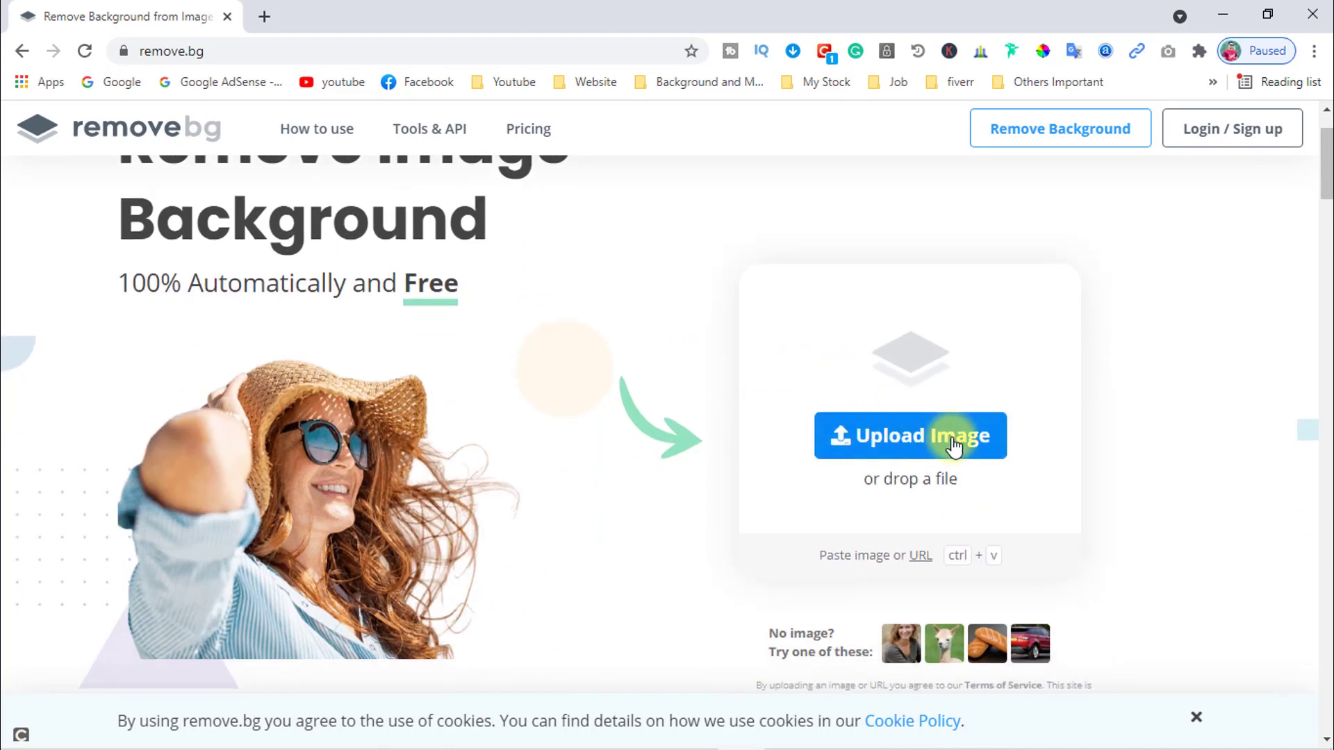
double_click(784, 7)
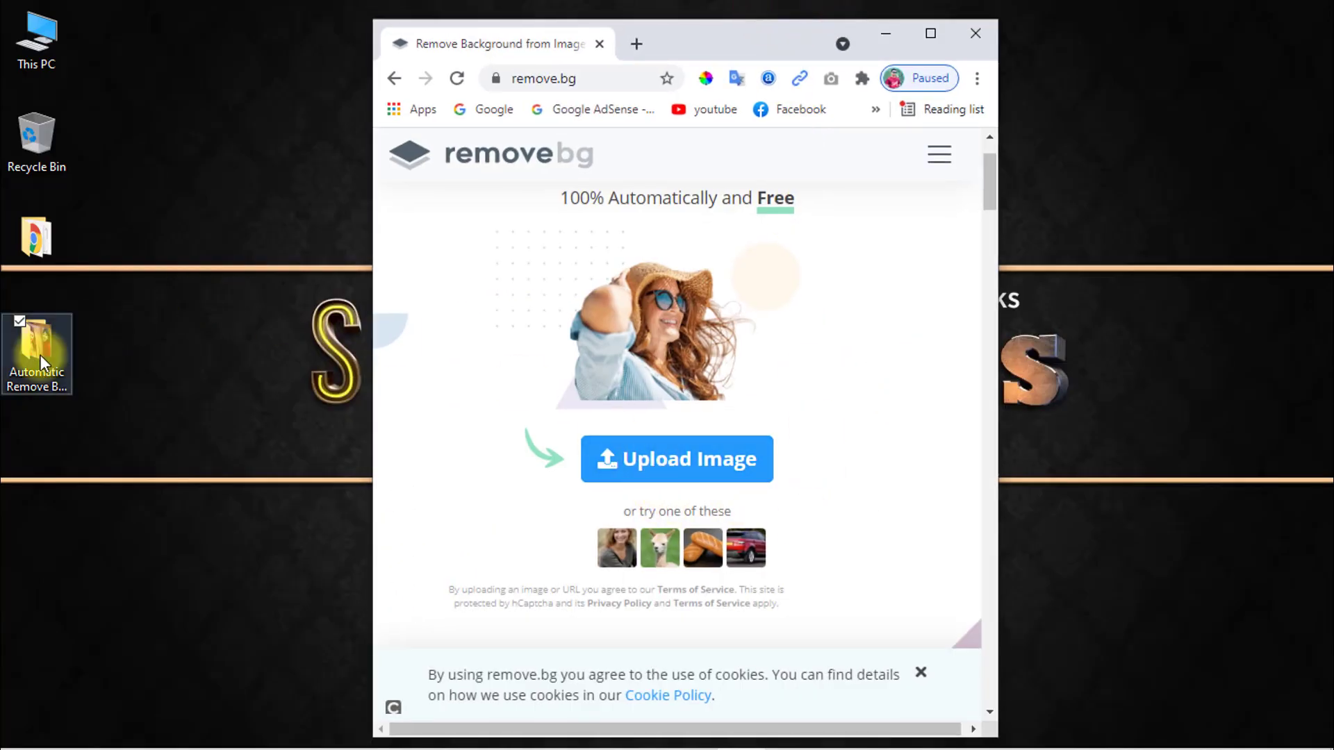
double_click(40, 354)
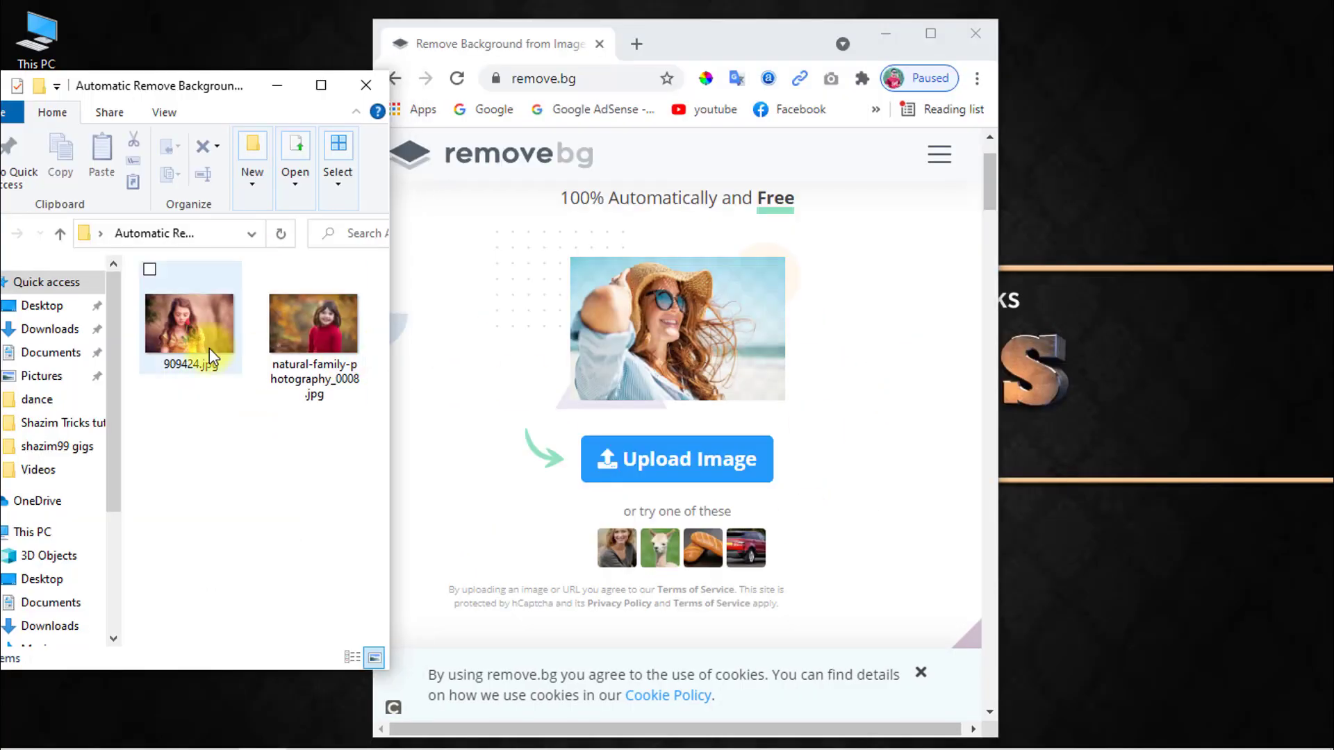
click(177, 315)
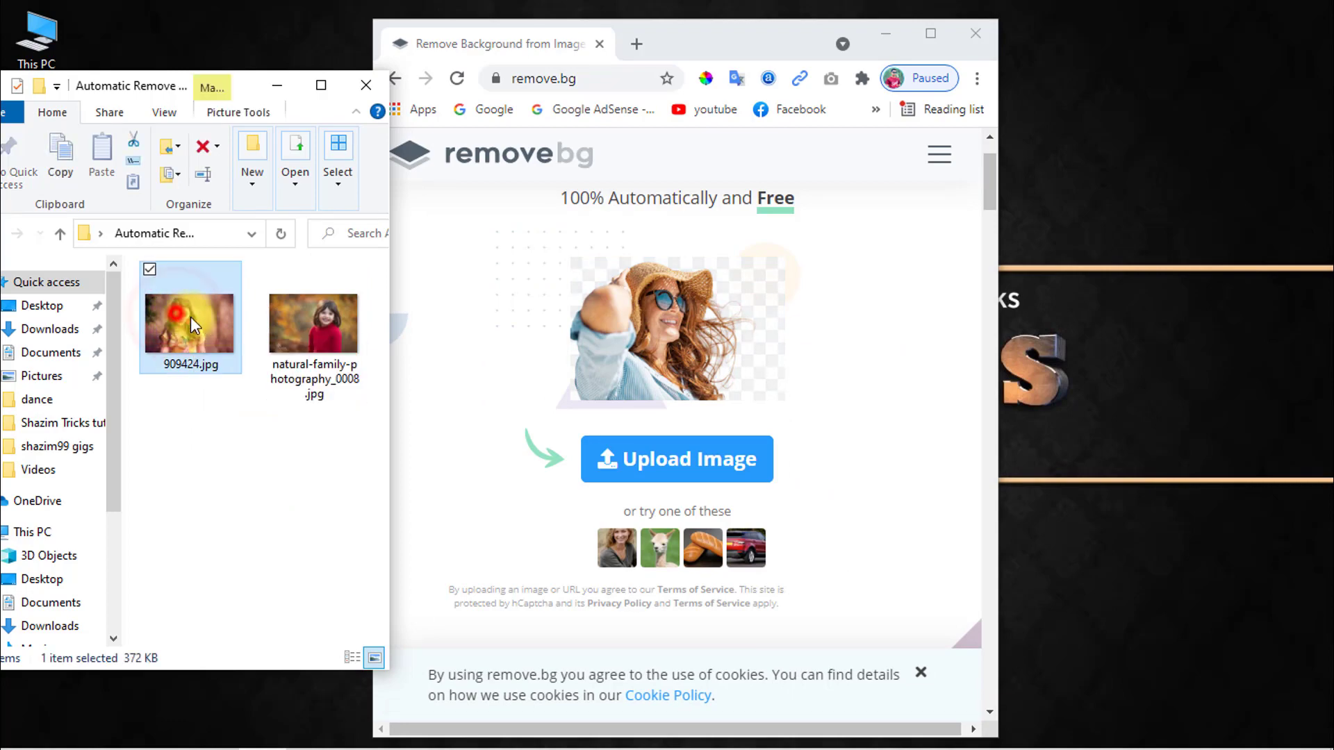
drag(192, 318, 683, 417)
key(super+Up)
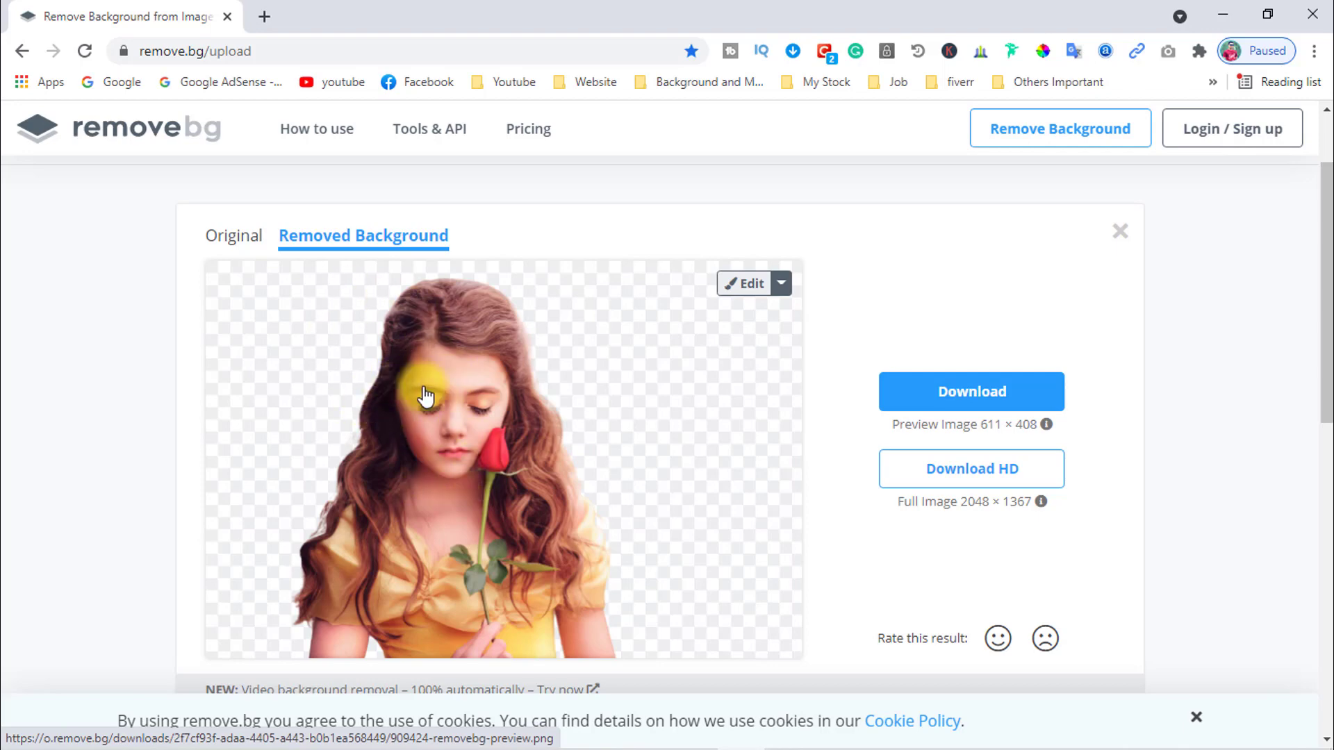
Step: Review the girl-with-rose cut-out and show its editing options
scroll(346, 535, down, 1)
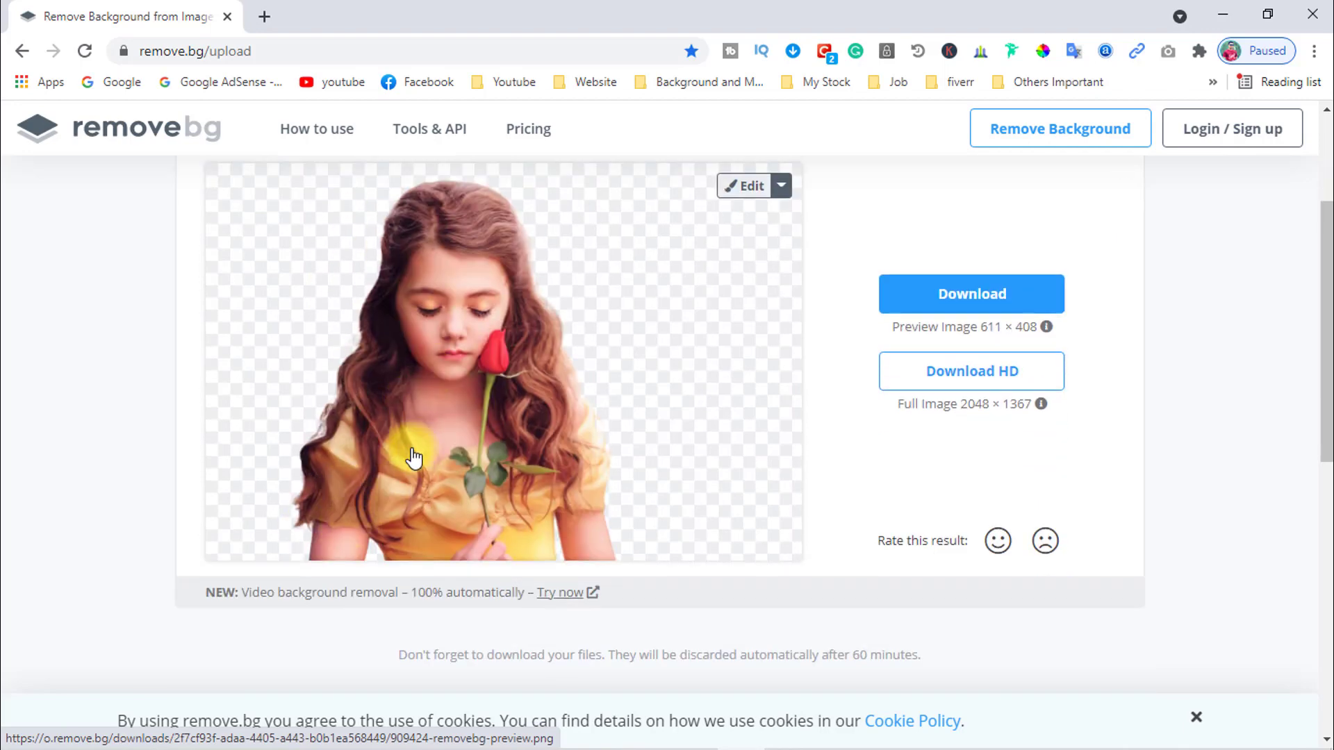
scroll(417, 462, up, 1)
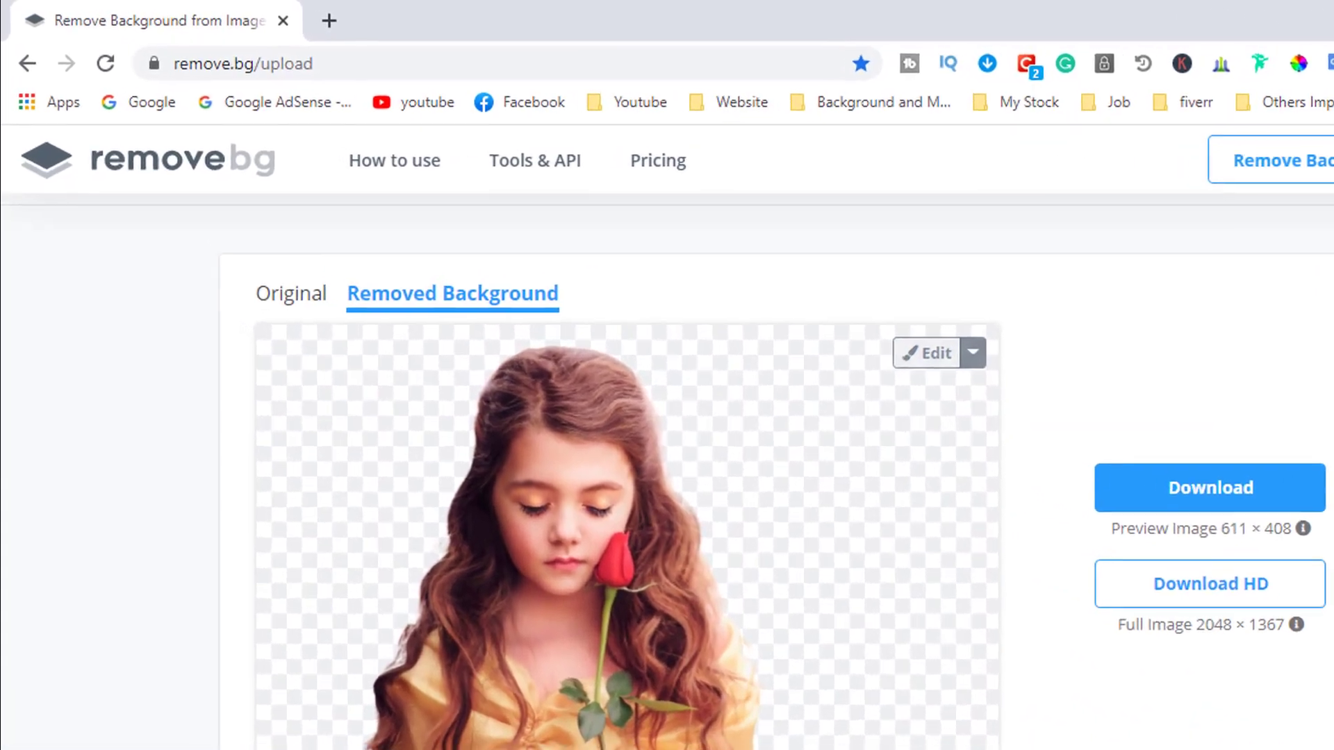
scroll(782, 196, down, 1)
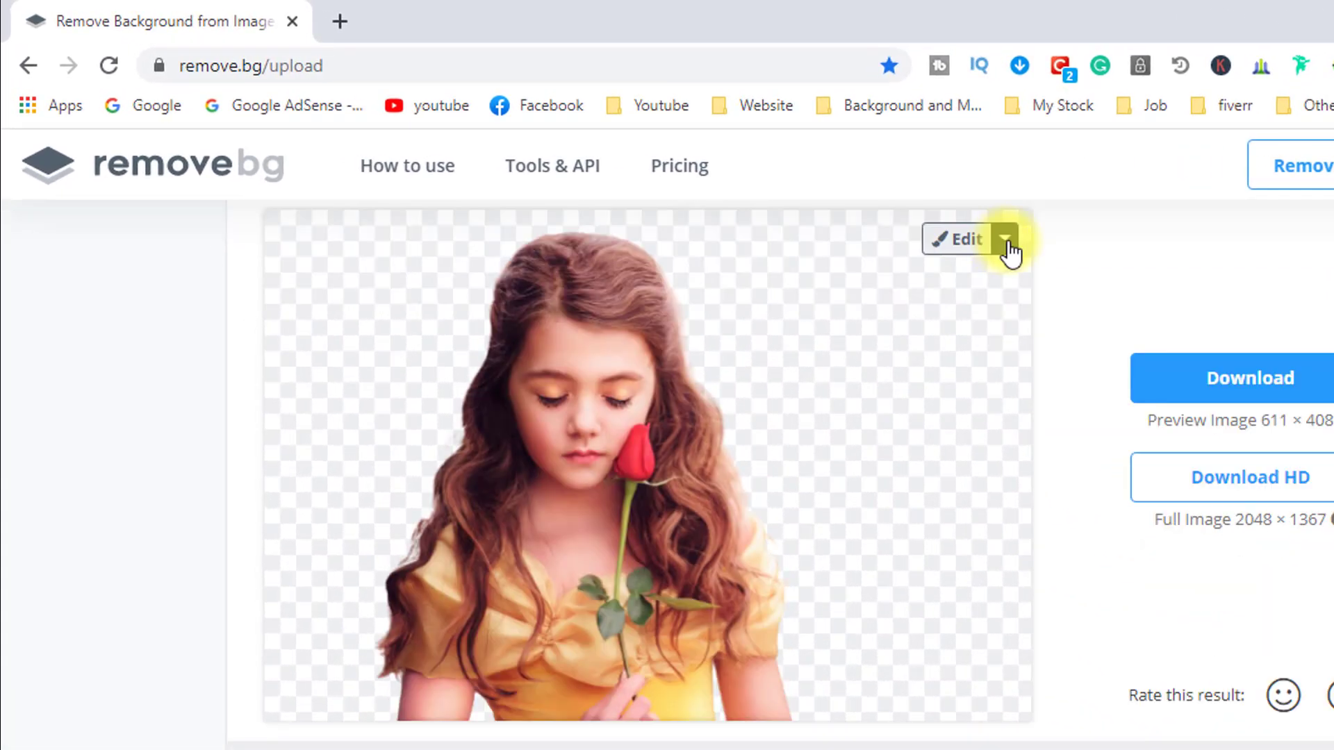
click(780, 185)
Step: In the background editor, put a blurred bokeh photo behind the girl
click(958, 280)
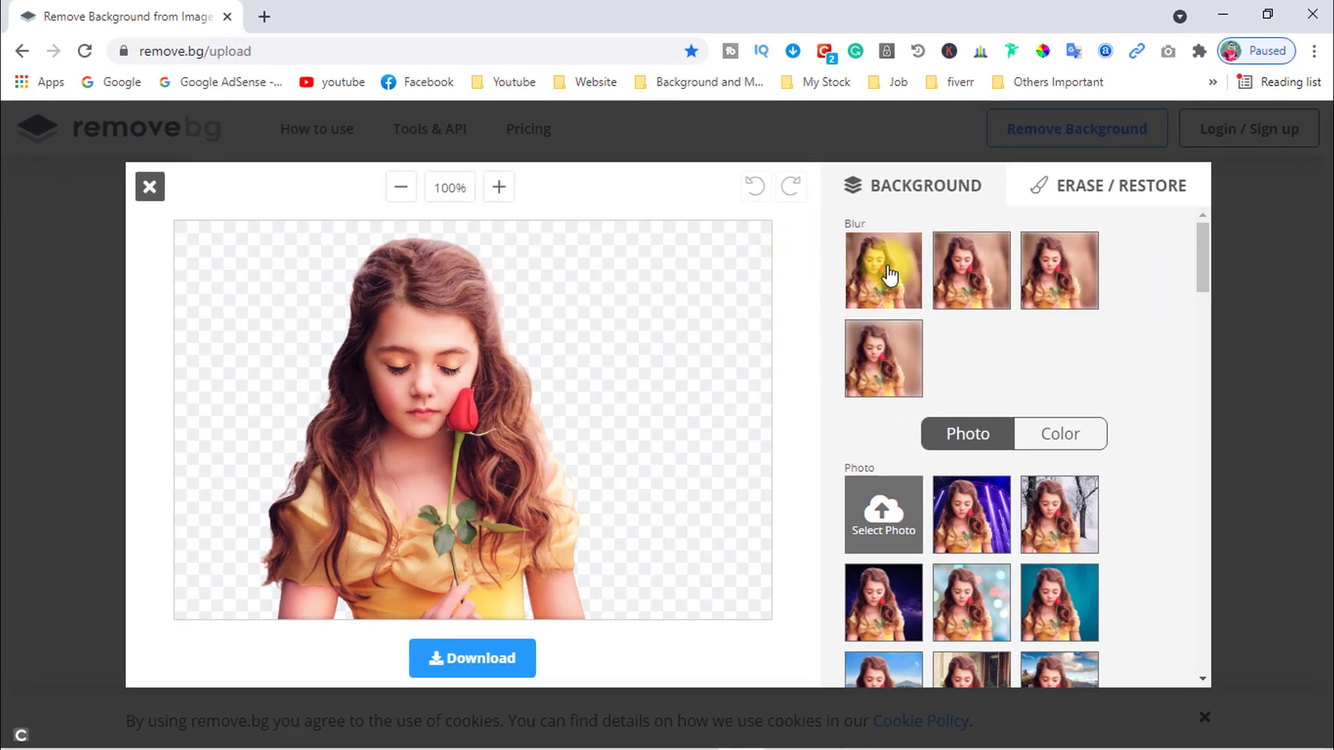
click(898, 358)
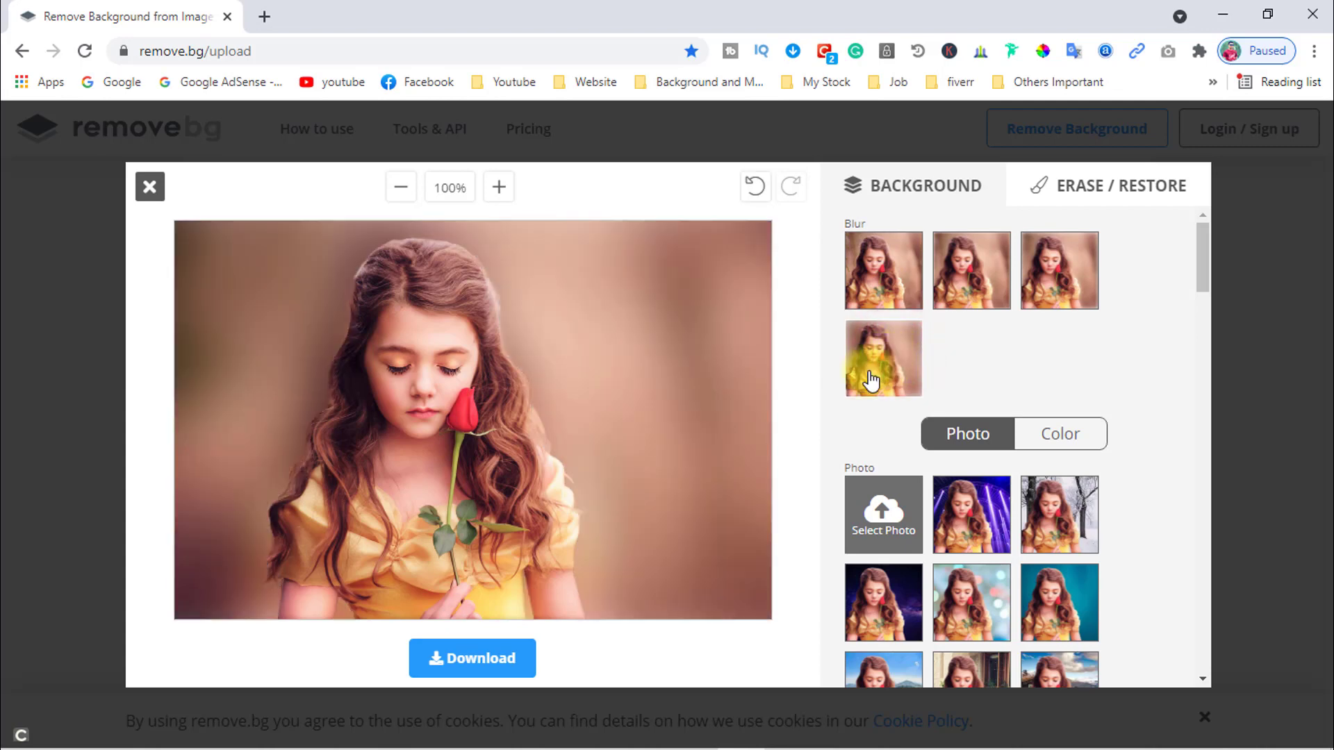
click(970, 596)
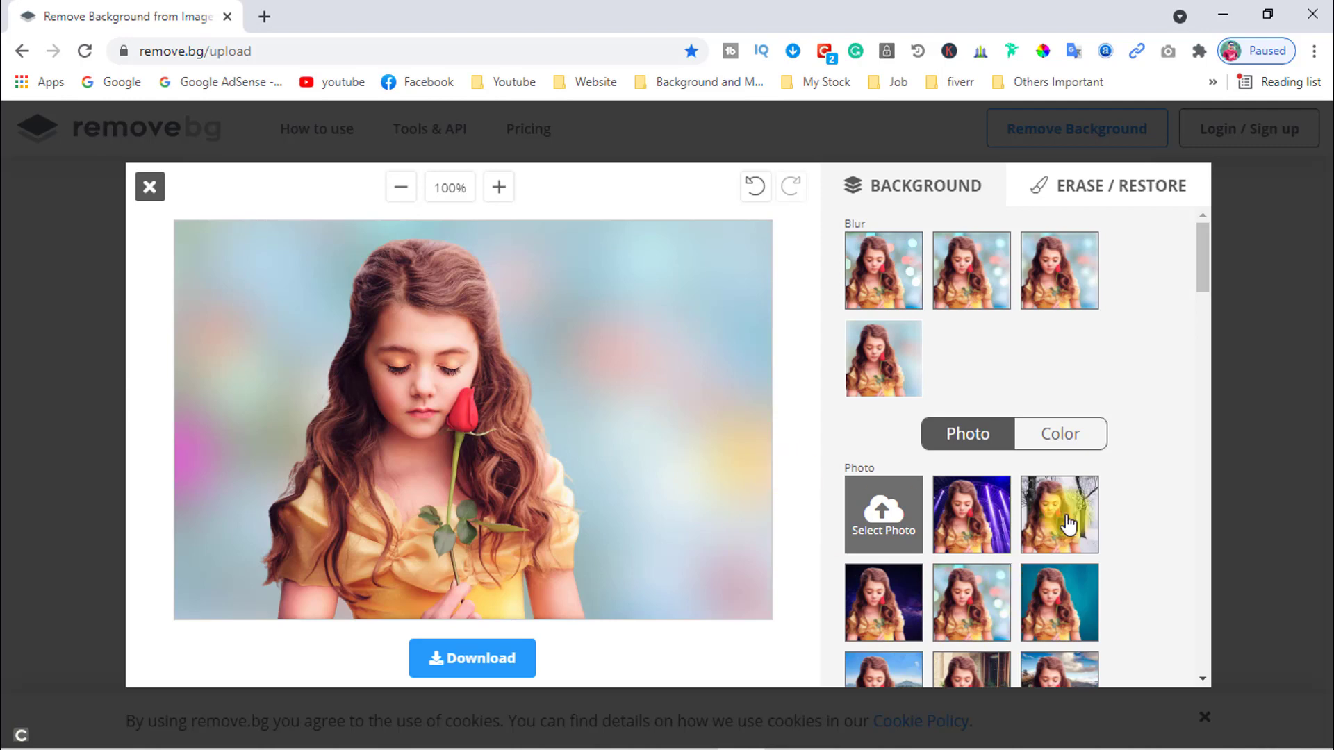
scroll(1010, 556, down, 1)
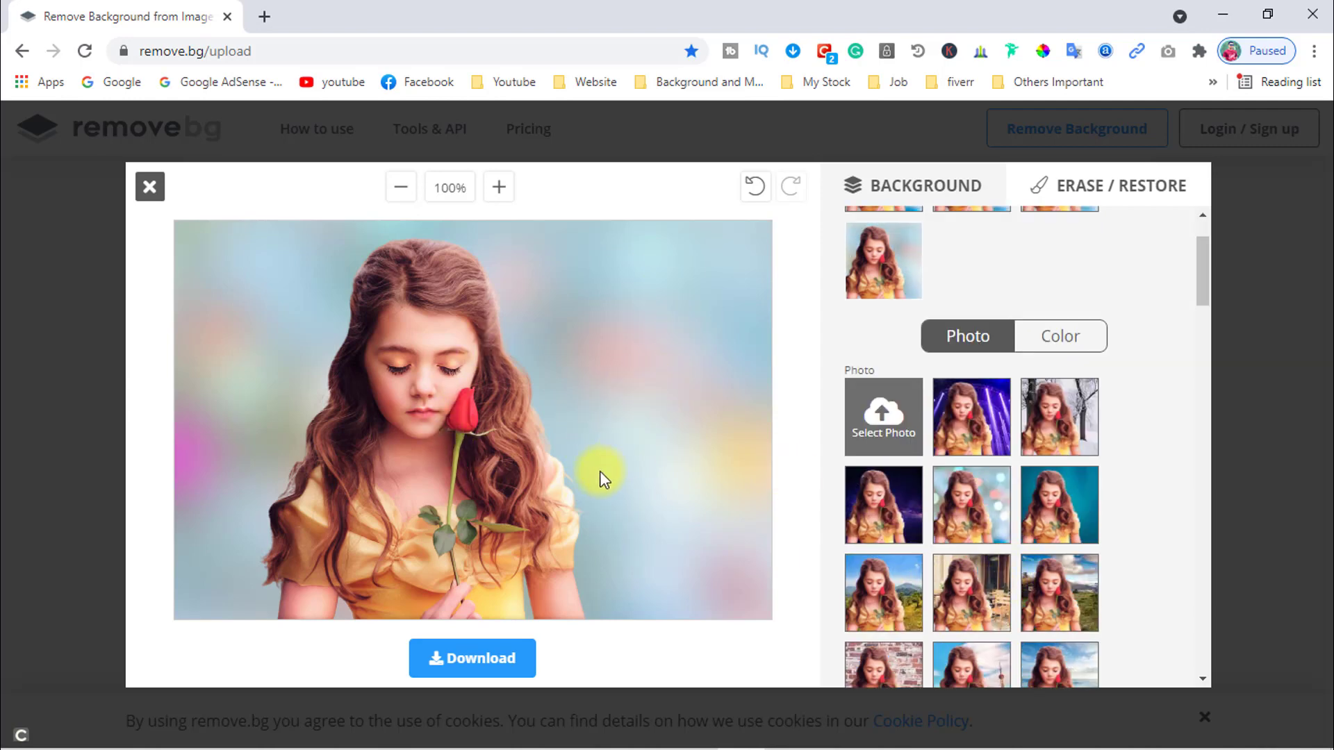
scroll(970, 580, down, 6)
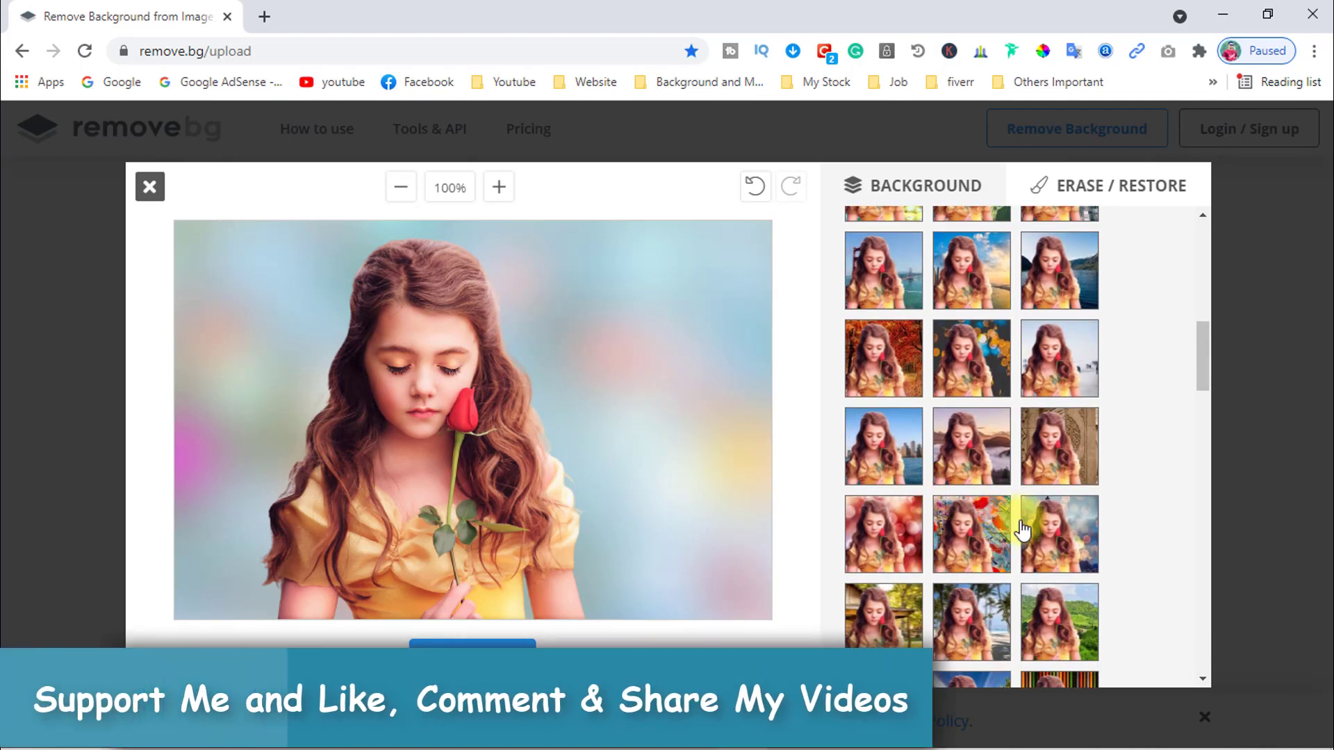
Step: Settle on the light blue pastel bokeh background and start its download
click(1068, 536)
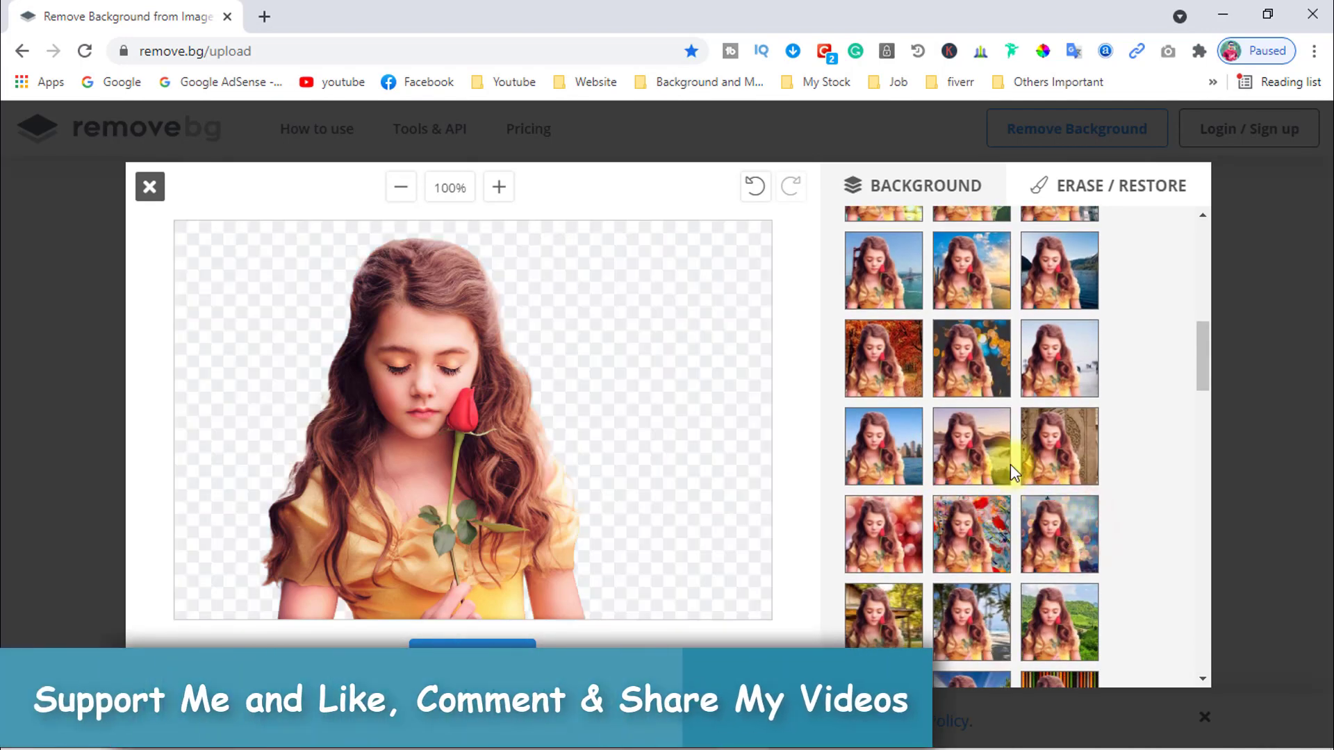
scroll(973, 549, down, 2)
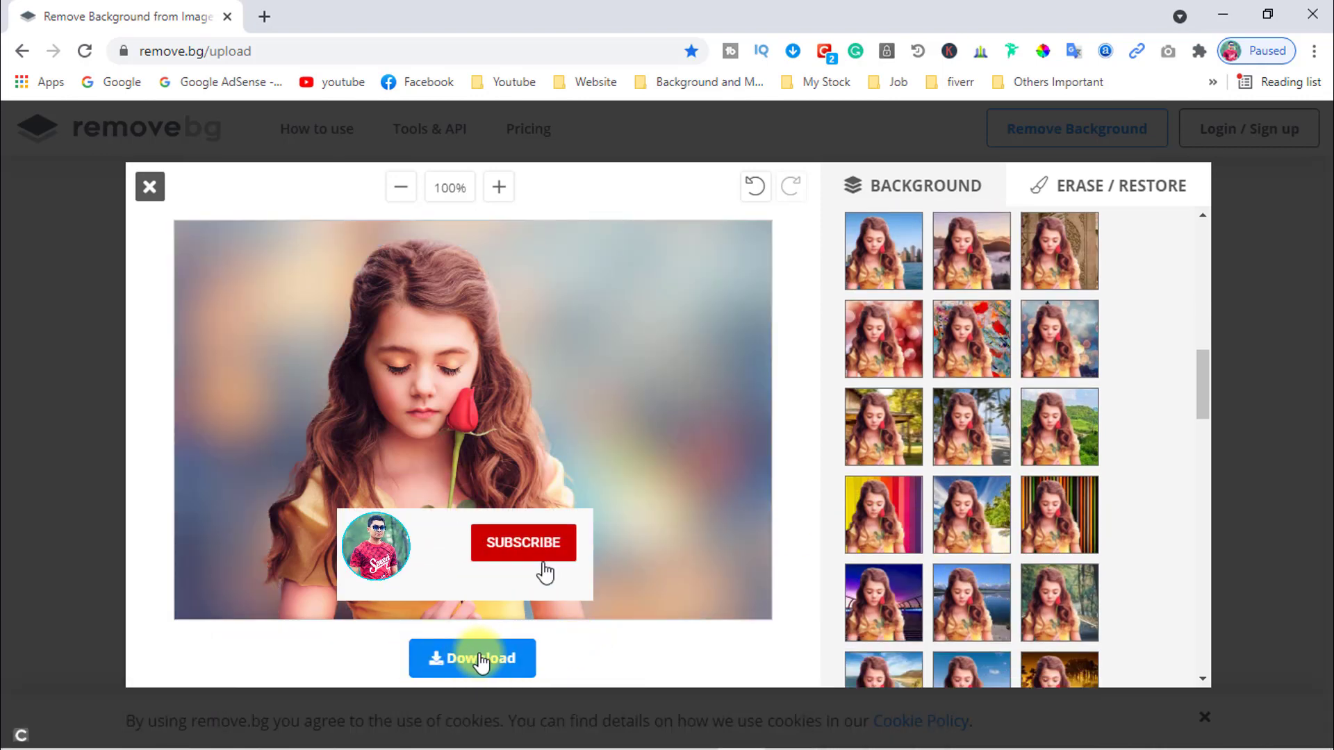
scroll(1076, 524, up, 8)
click(953, 517)
scroll(953, 517, up, 3)
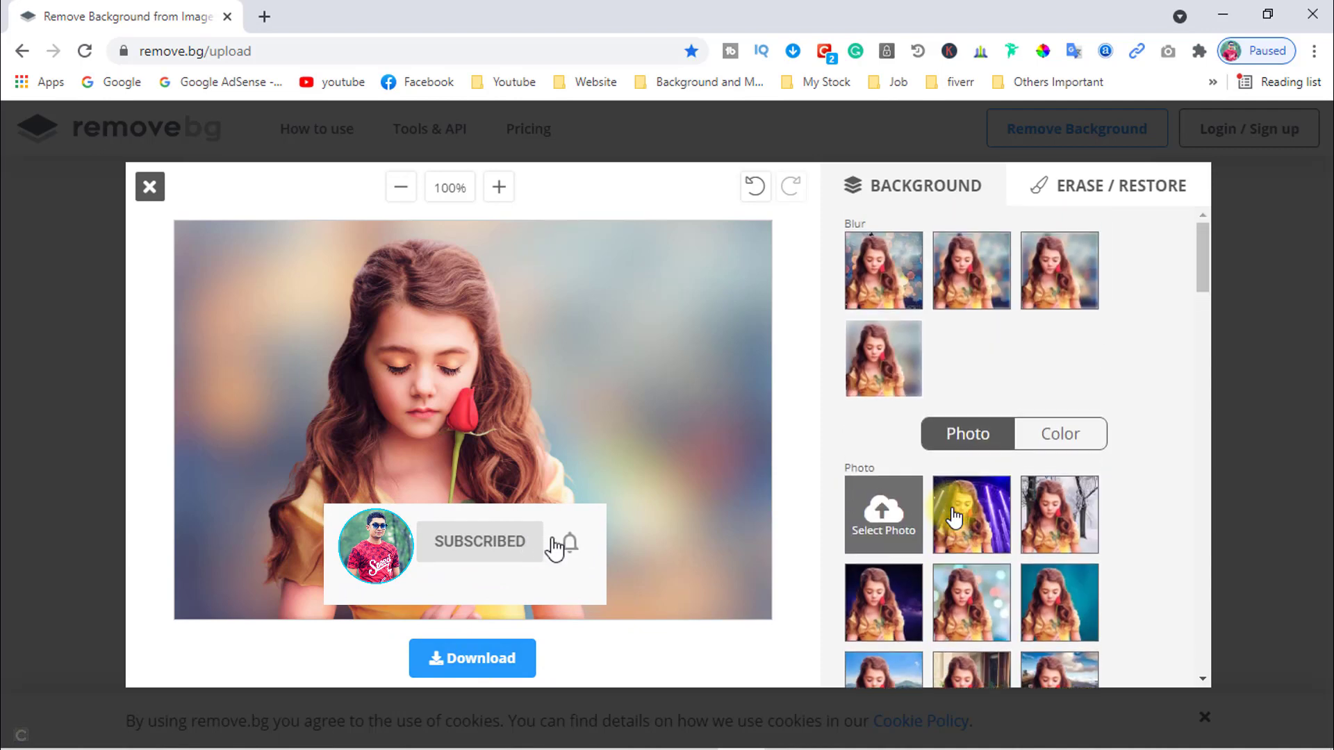
click(975, 610)
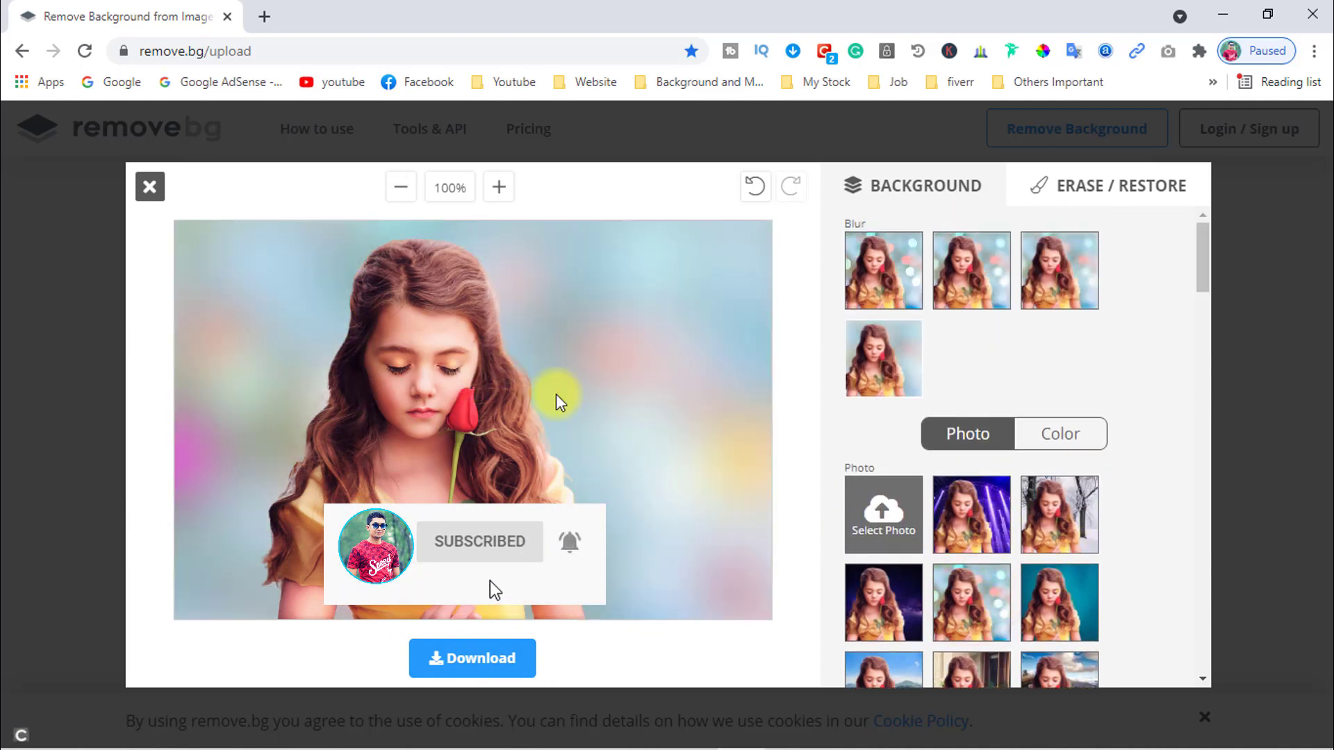
click(458, 660)
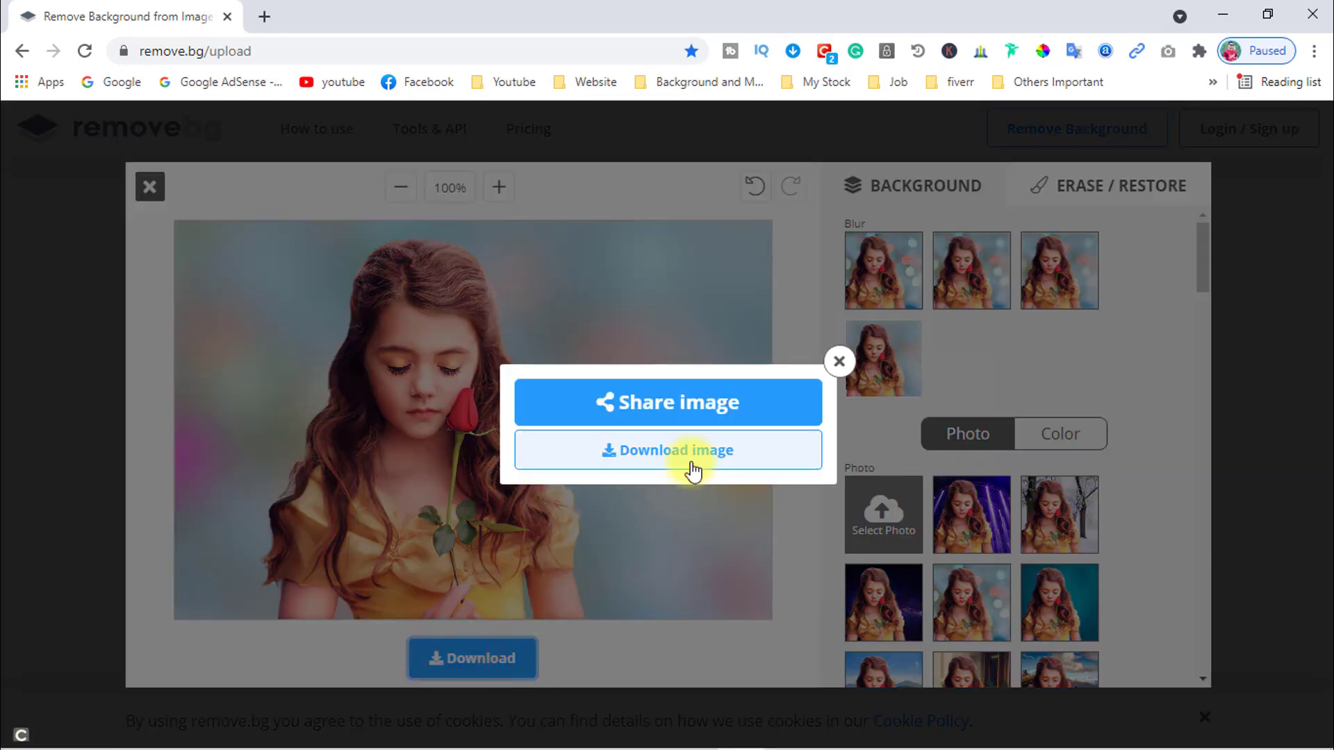
Step: Download the blurred-background image, then undo back to a transparent background
click(683, 451)
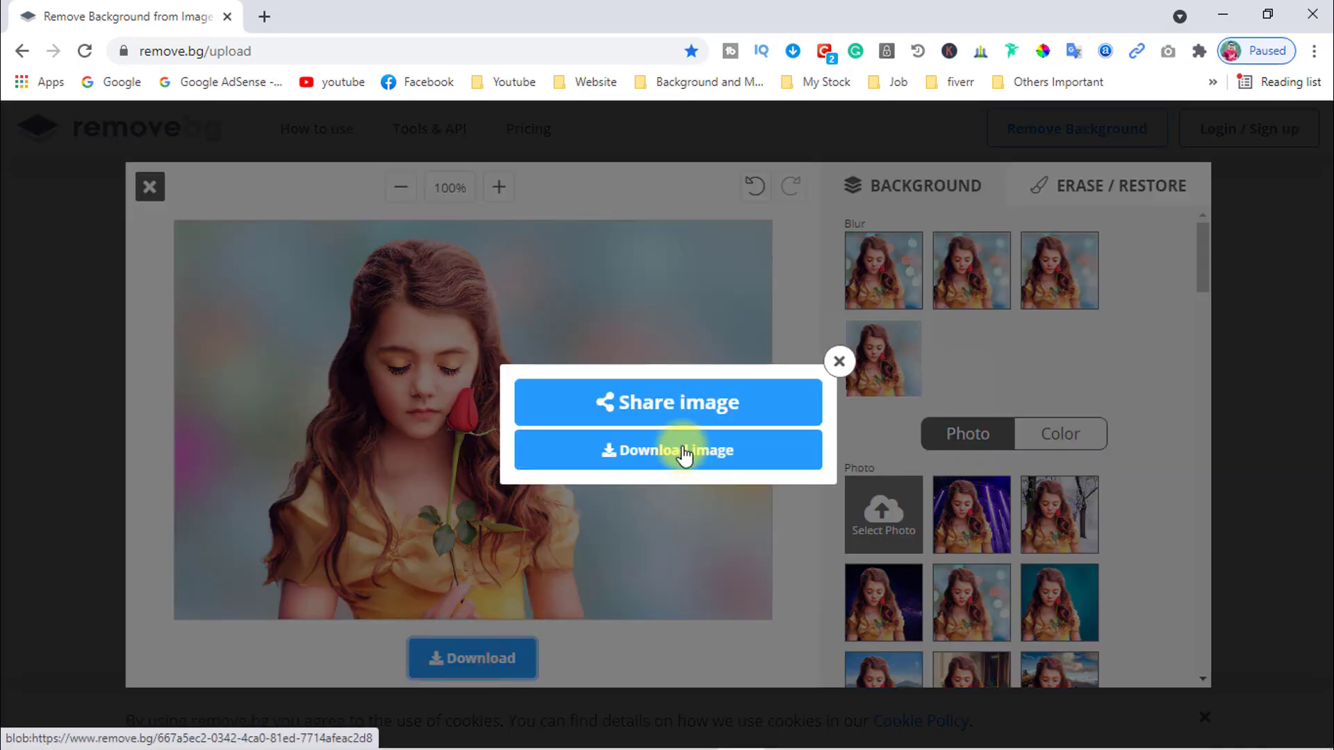
click(839, 334)
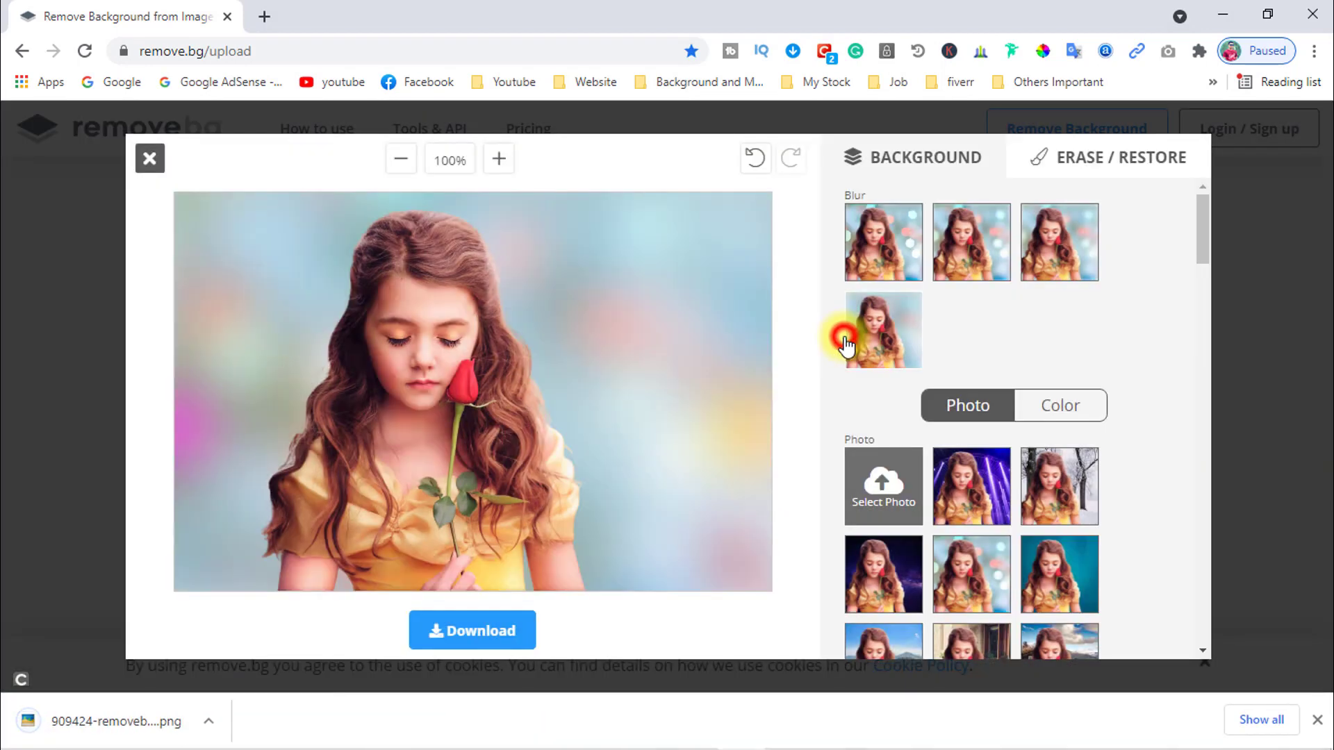
click(756, 159)
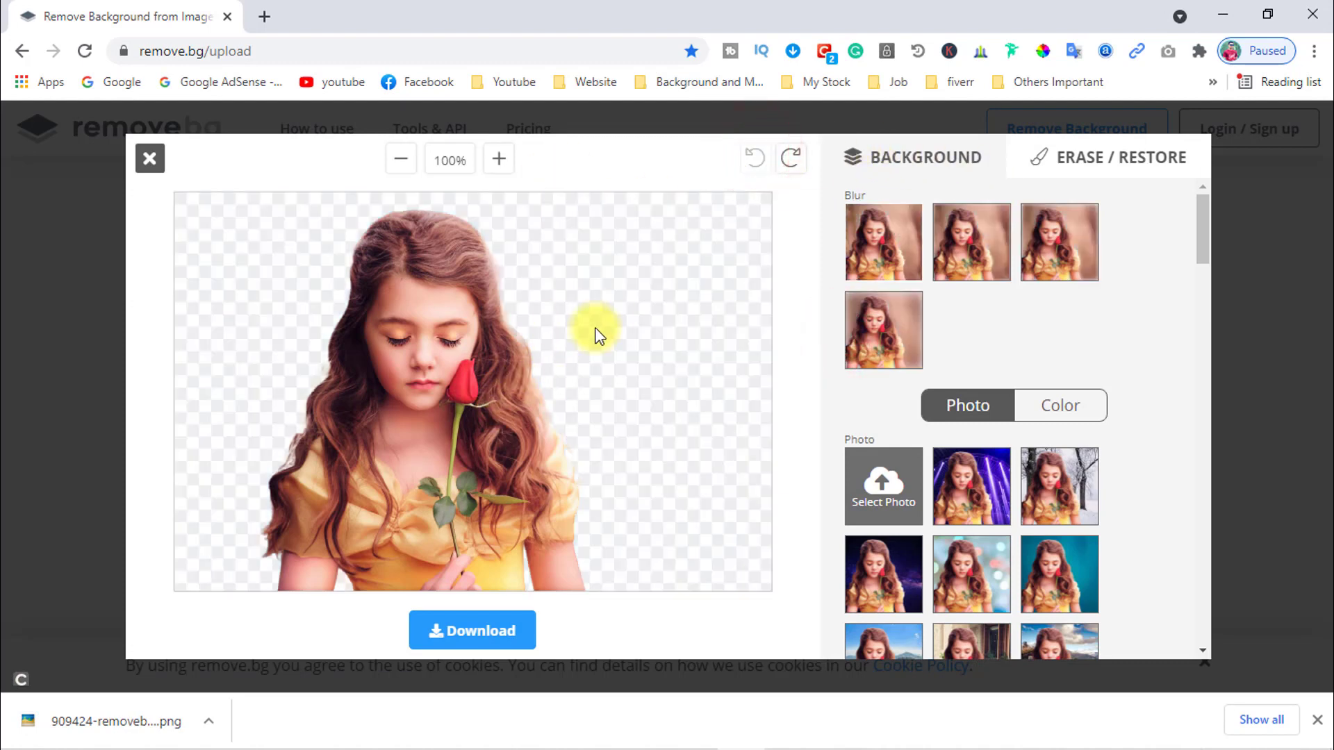
Step: Download the transparent cut-out preview and minimise Chrome
click(157, 162)
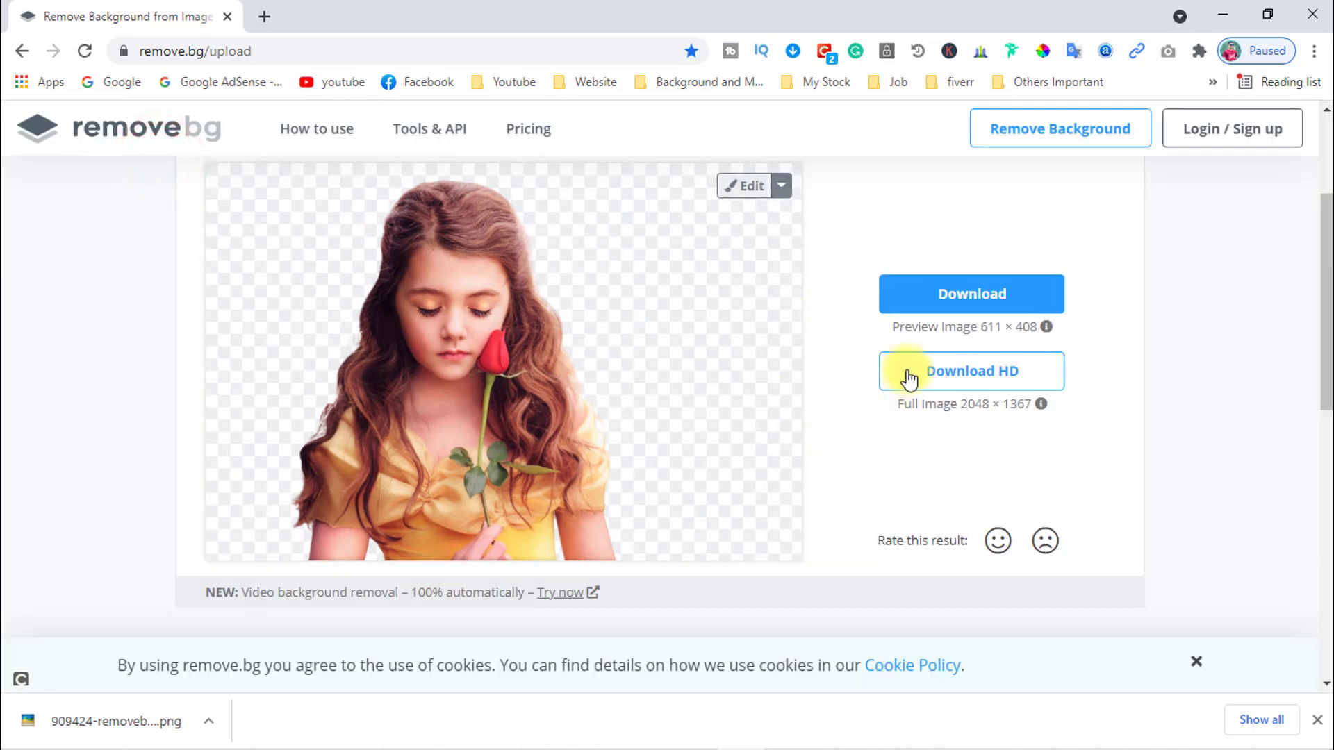
click(973, 289)
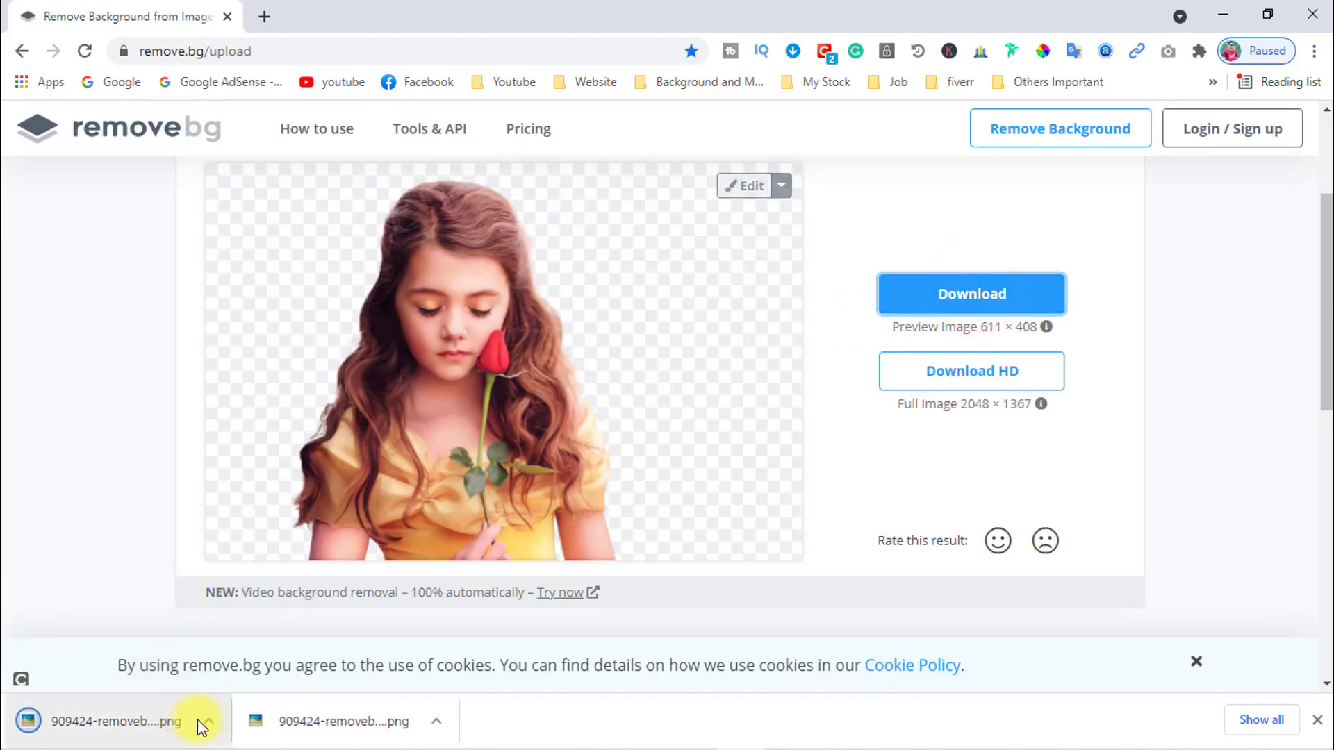
click(1228, 11)
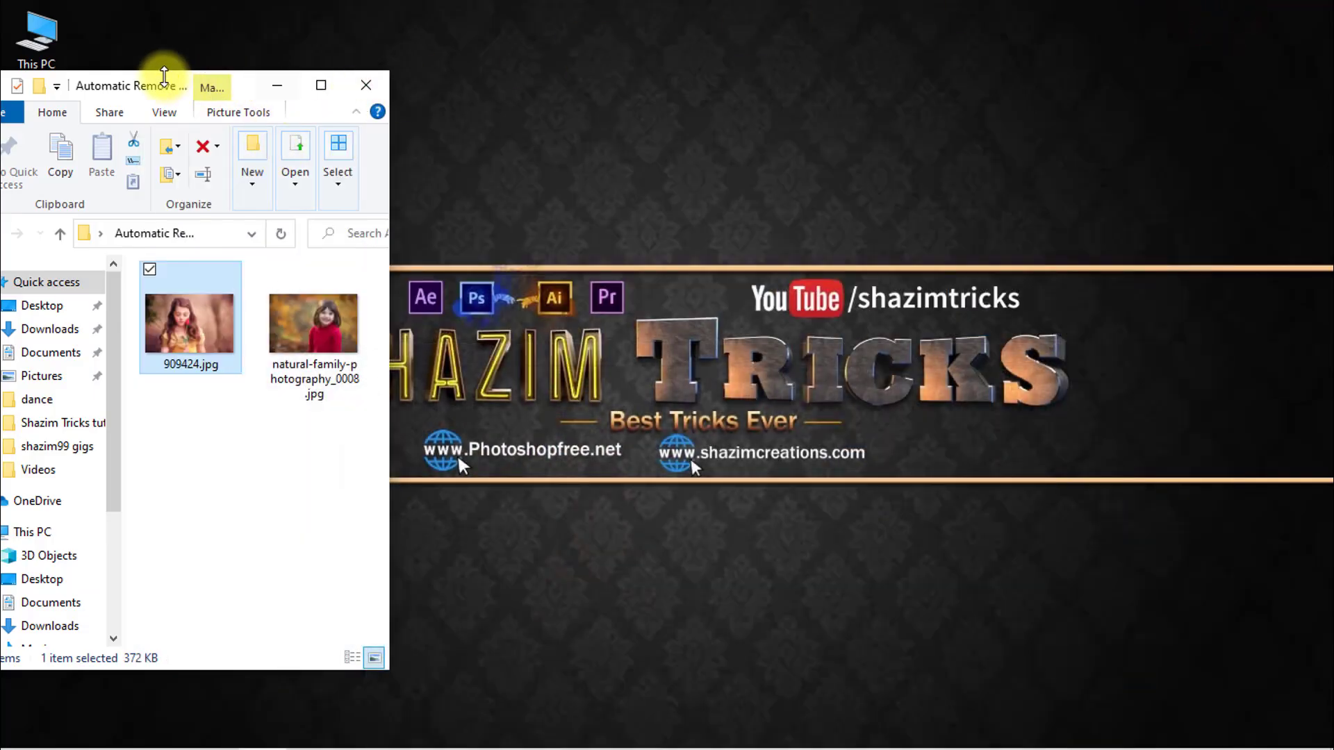
Step: View the transparent cut-out PNG from Downloads and the original 909424.jpg in Picasa
drag(146, 87, 512, 83)
double_click(31, 35)
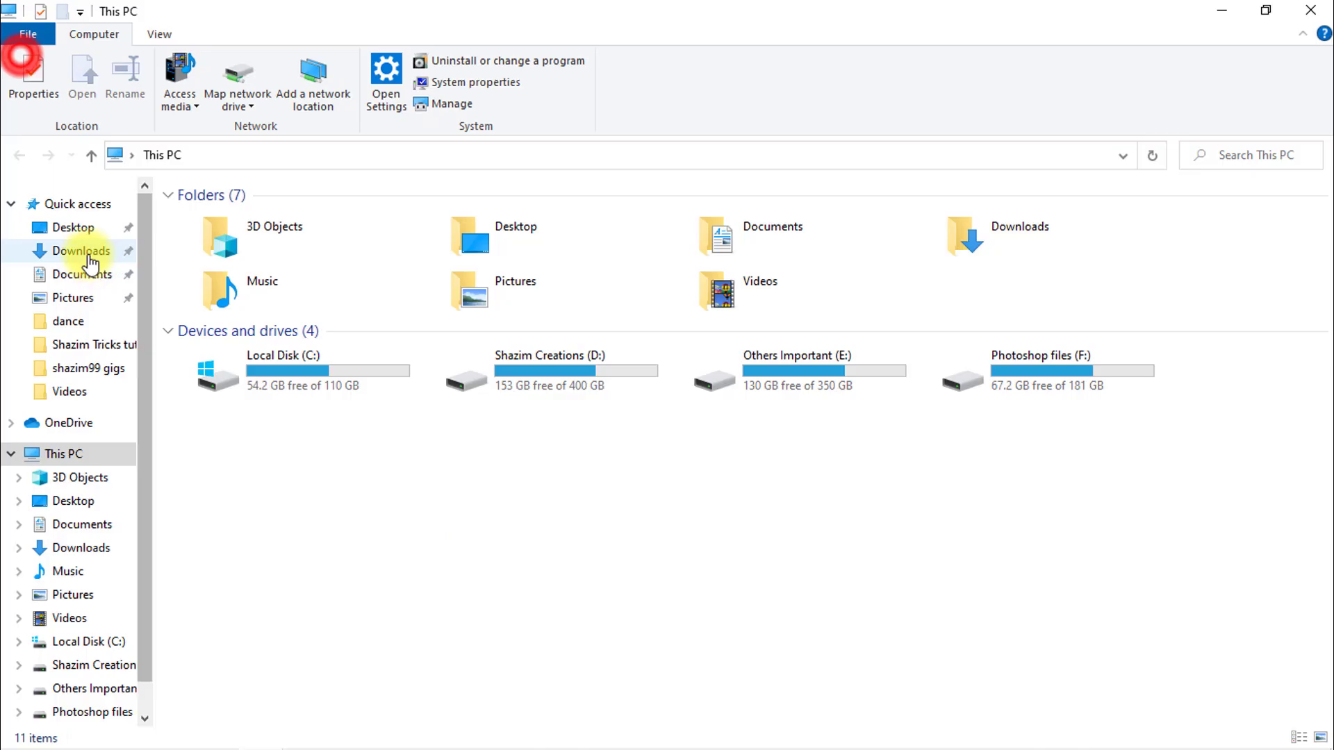
click(81, 251)
double_click(528, 285)
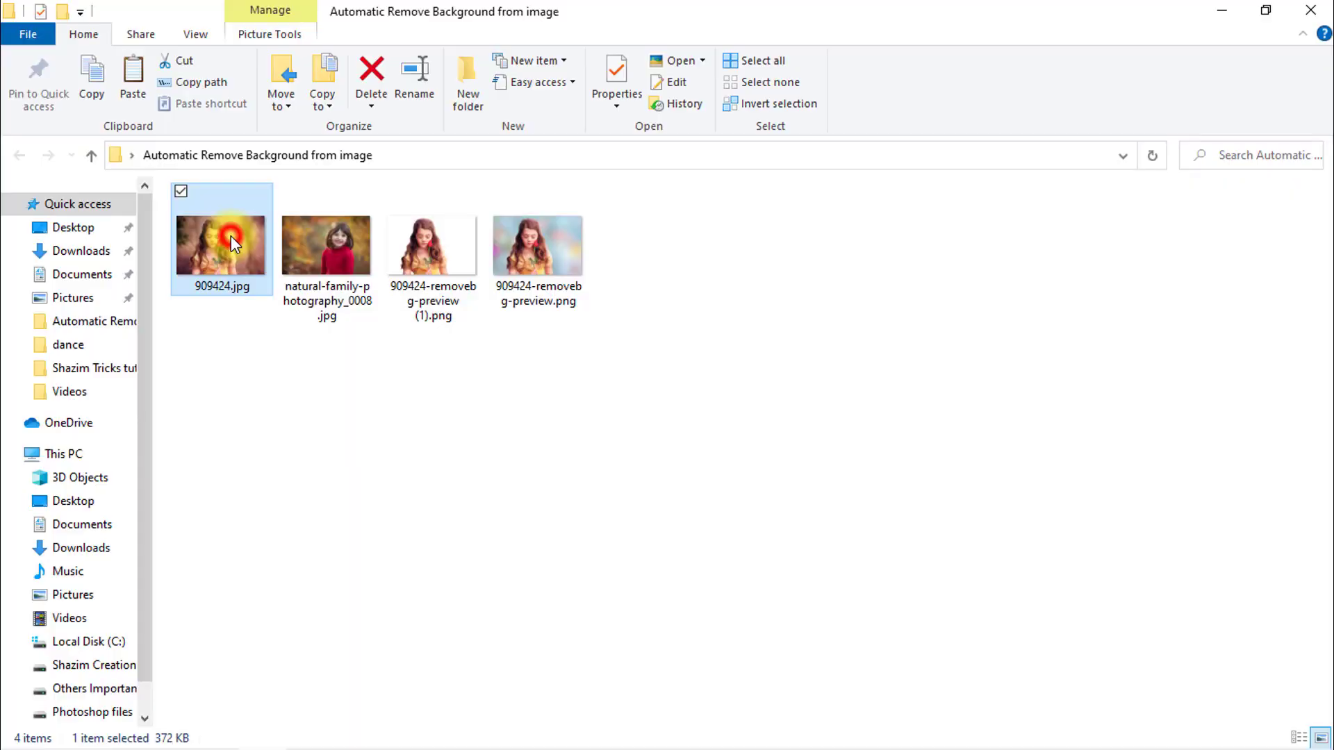
double_click(231, 235)
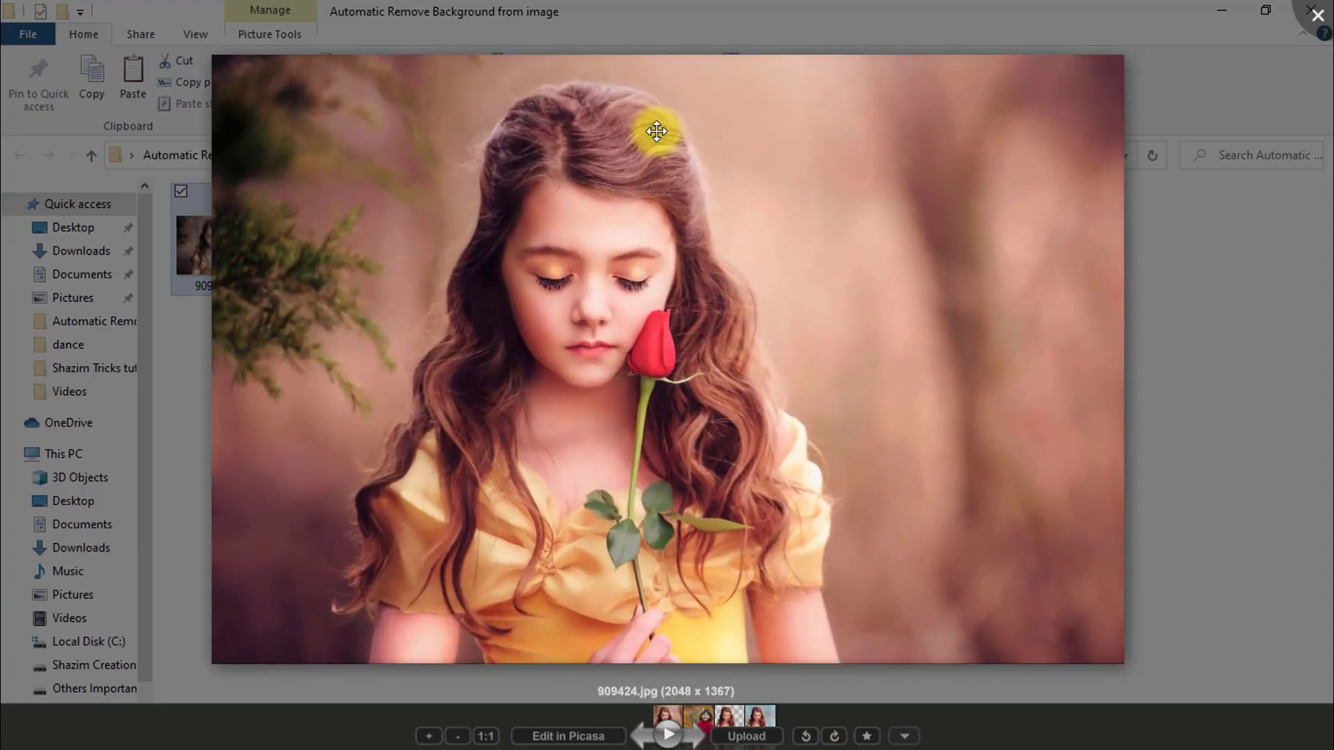
Step: Zoom and pan the enlarged cut-out, then advance to the blurred-background version
scroll(820, 236, down, 1)
scroll(695, 303, down, 1)
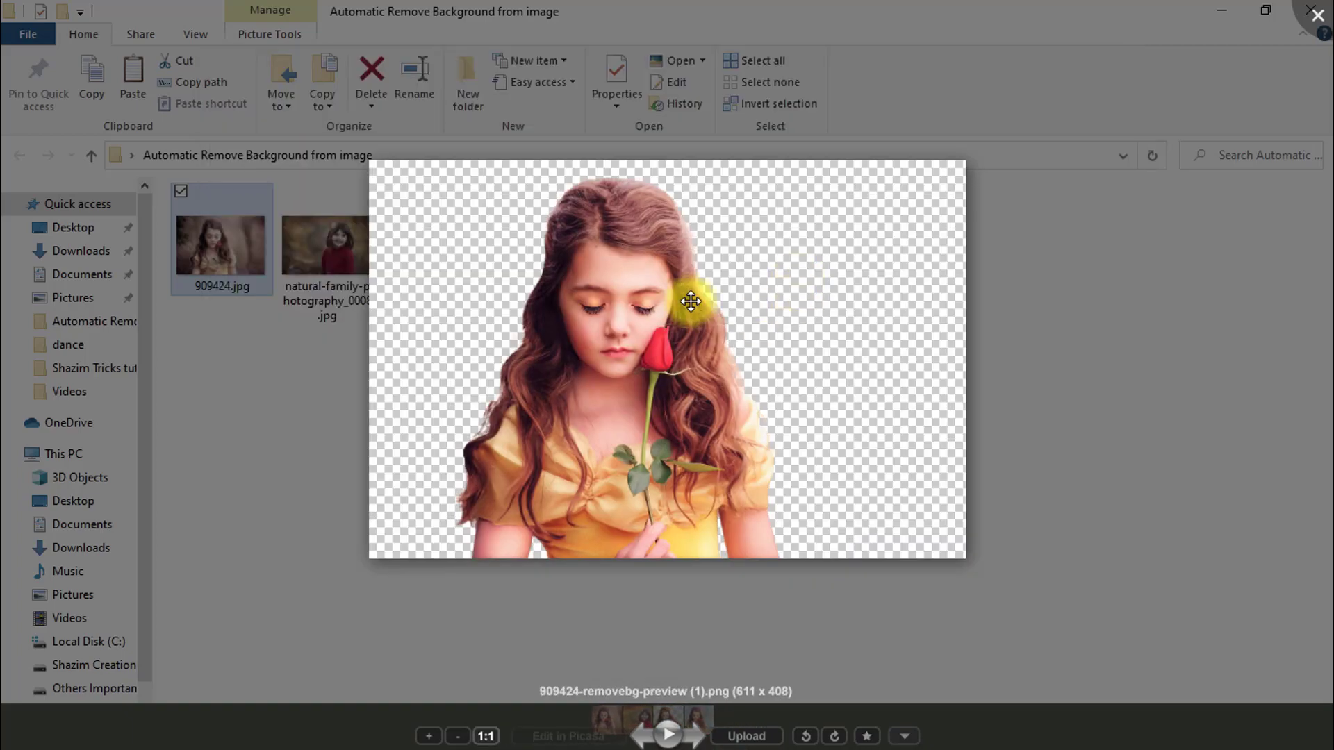
scroll(616, 353, up, 4)
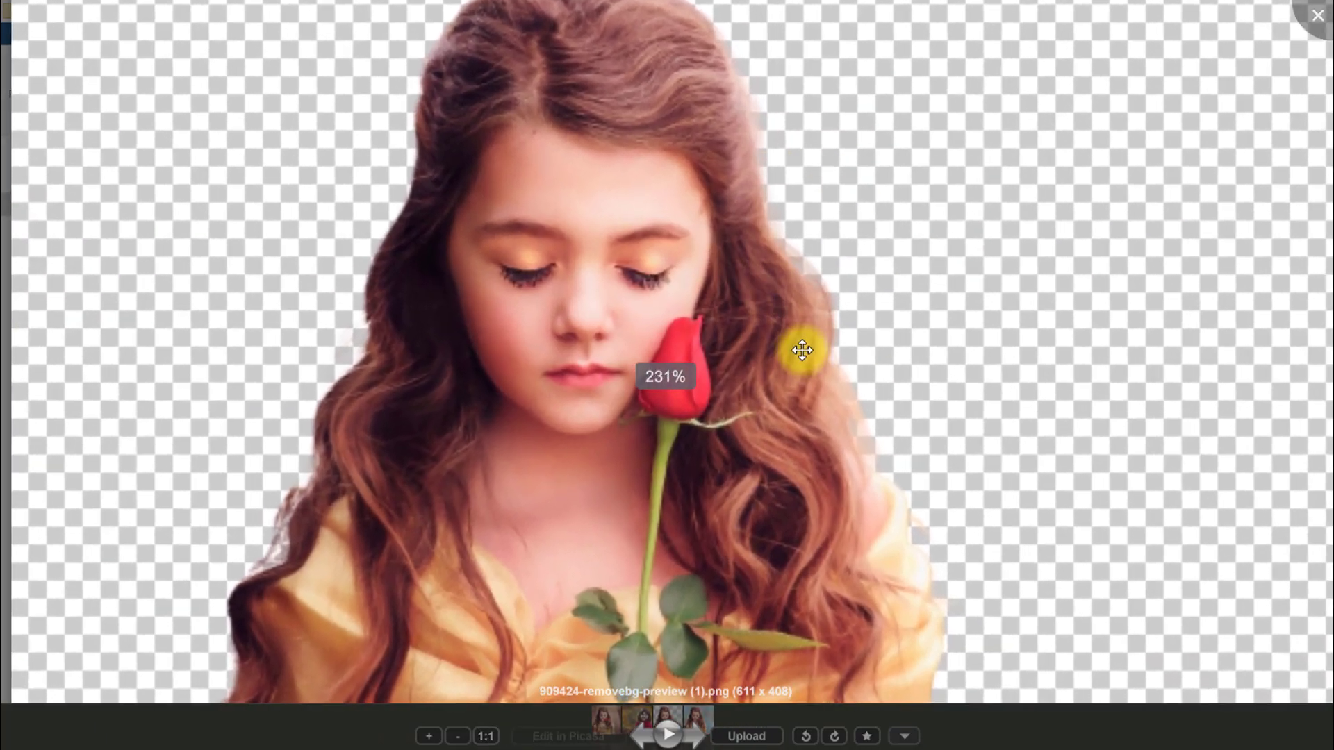
scroll(771, 403, down, 5)
drag(661, 571, 625, 467)
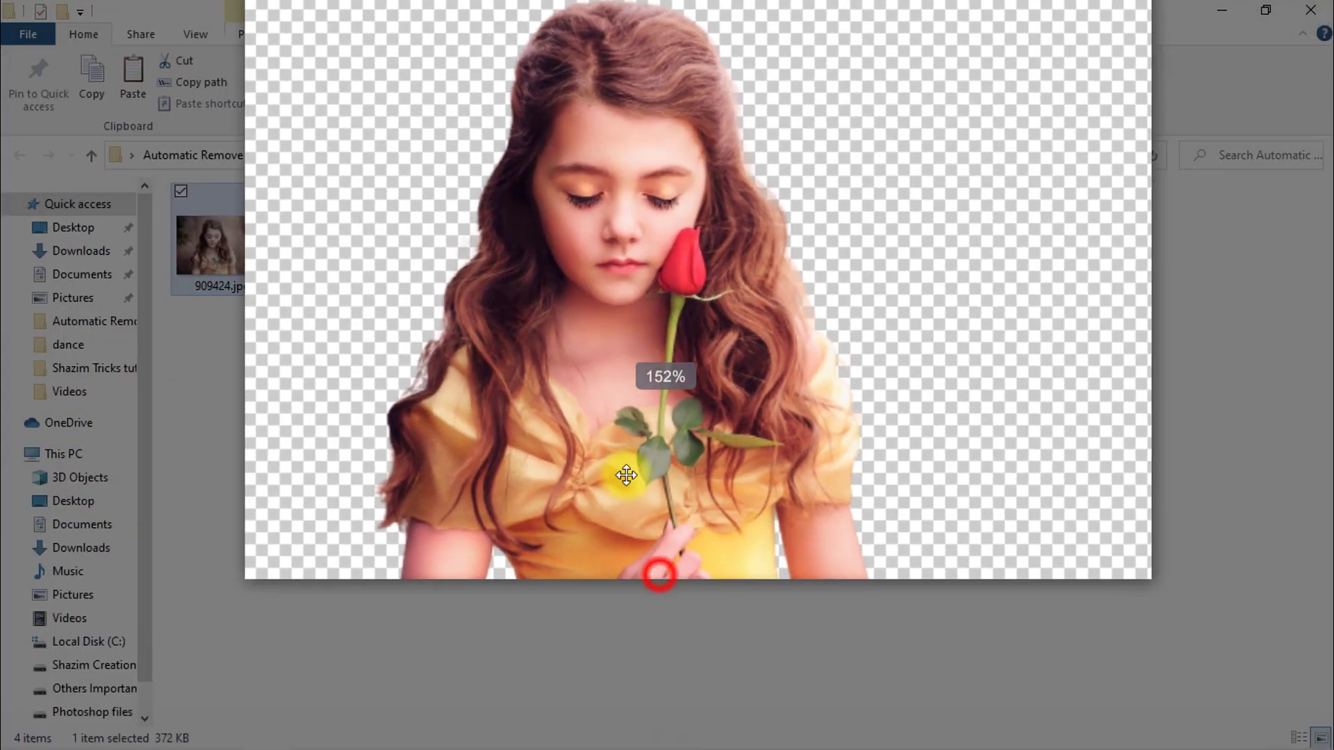
drag(722, 271, 685, 351)
scroll(586, 262, up, 4)
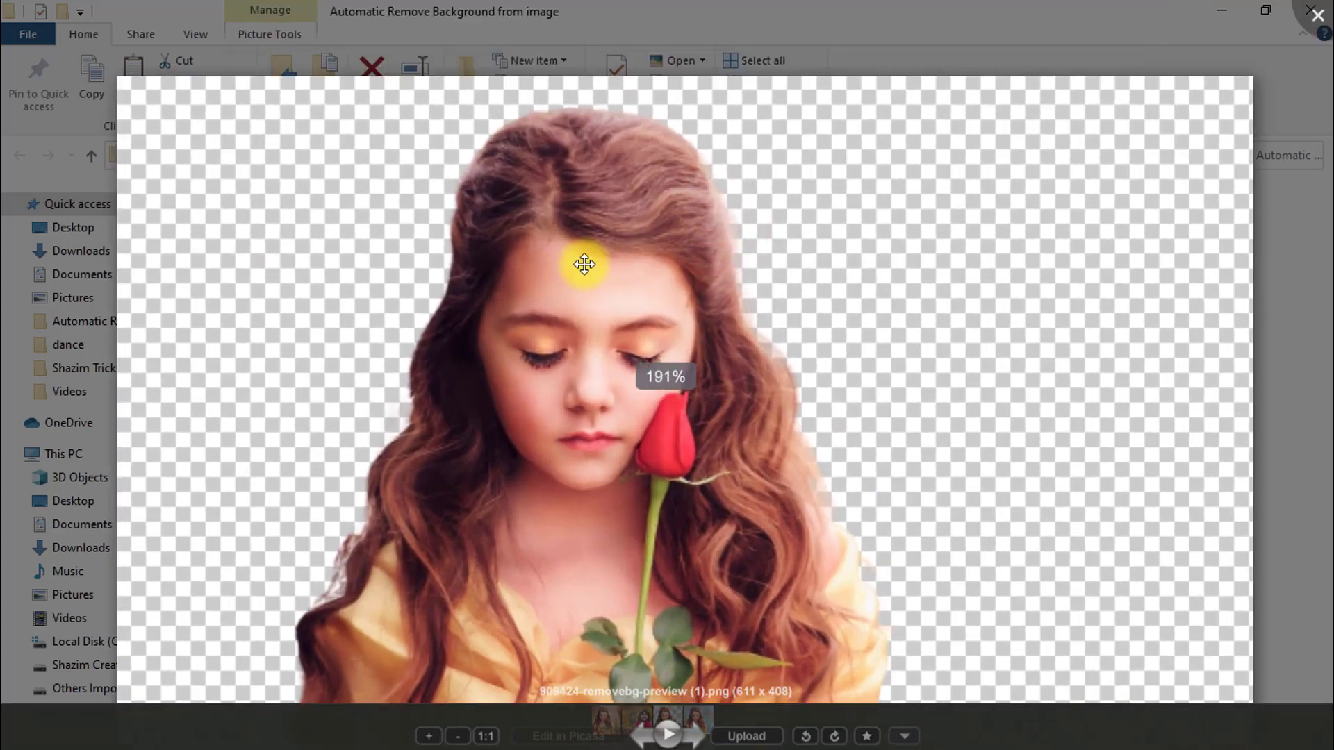
scroll(841, 396, down, 2)
click(825, 447)
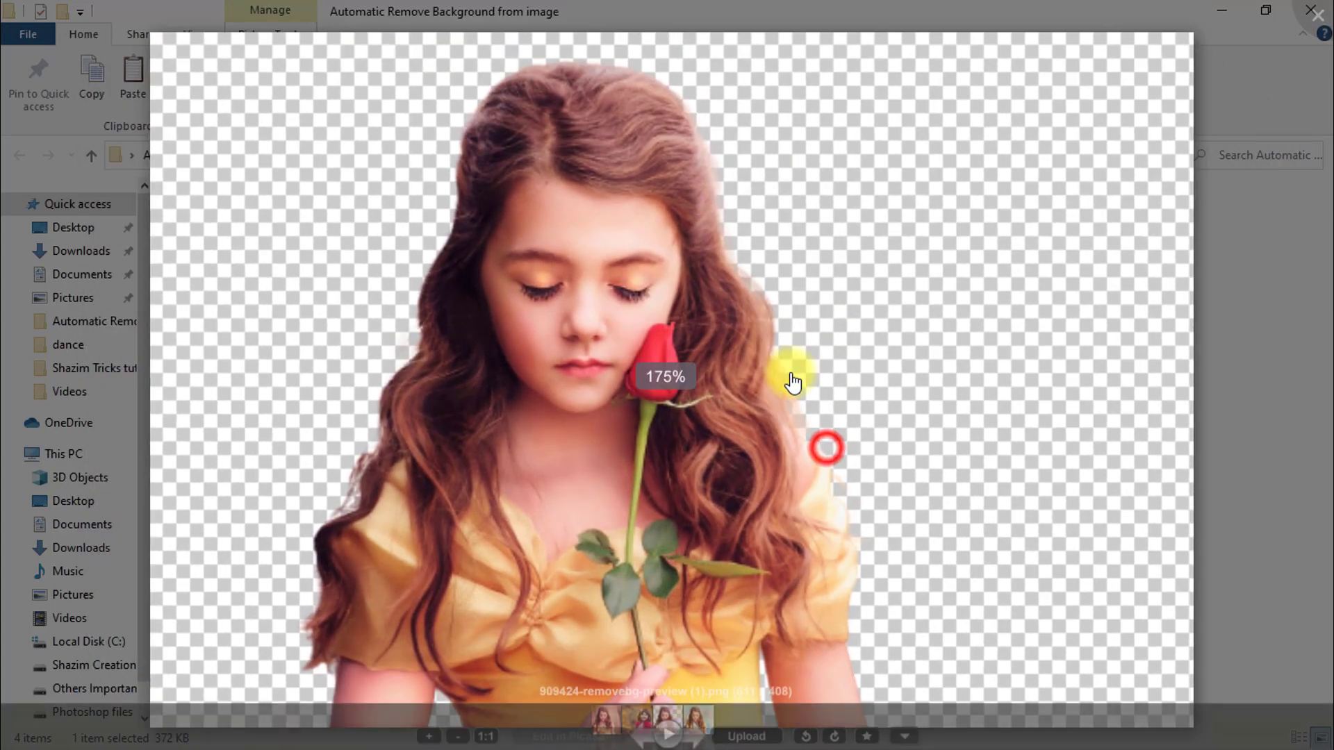
key(Right)
scroll(501, 361, up, 2)
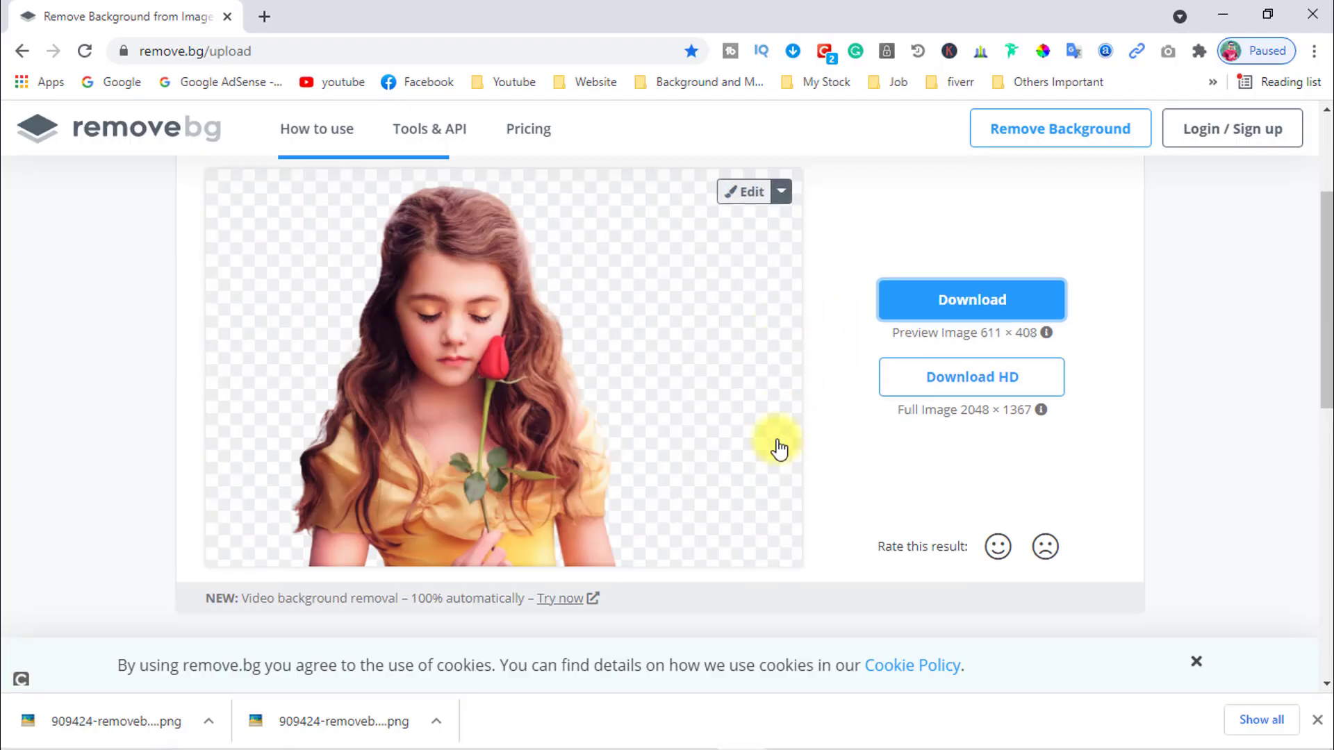
Step: Upload natural-family-photography_0008.jpg to remove.bg via Upload Image
scroll(702, 414, up, 3)
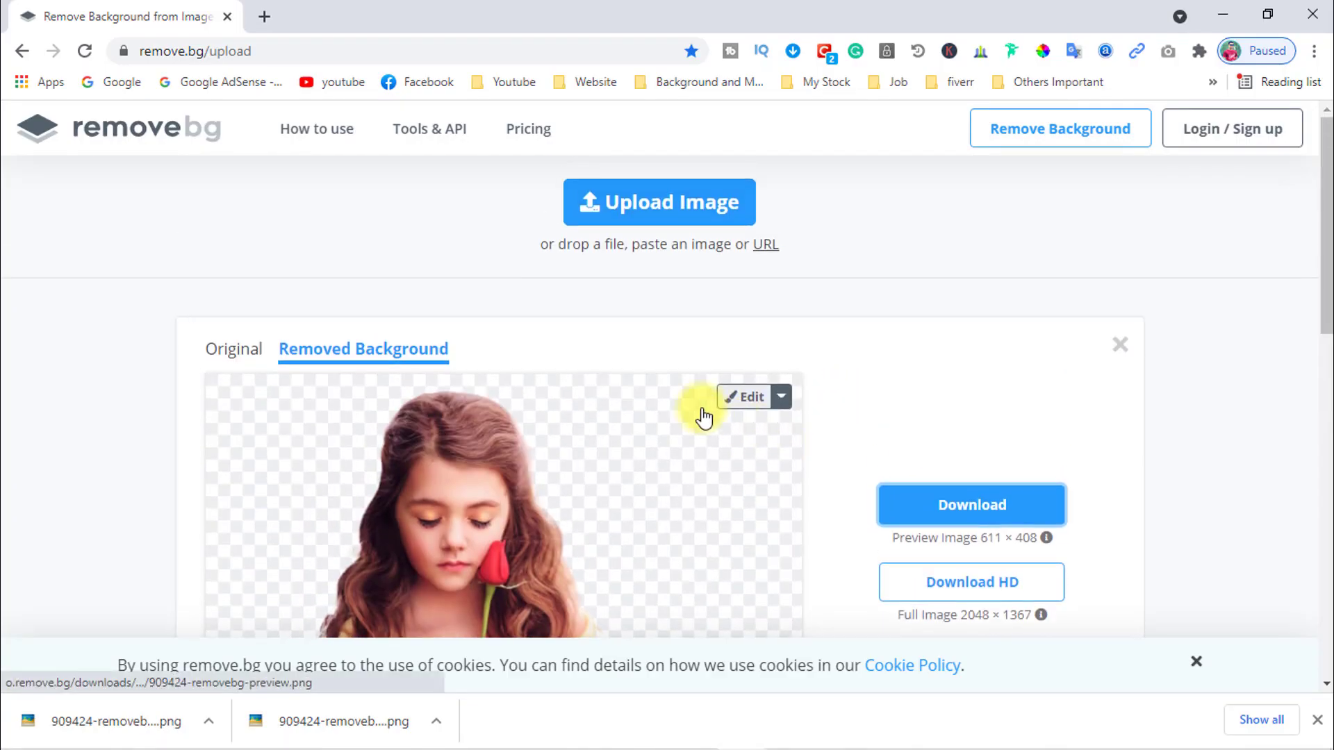
click(650, 206)
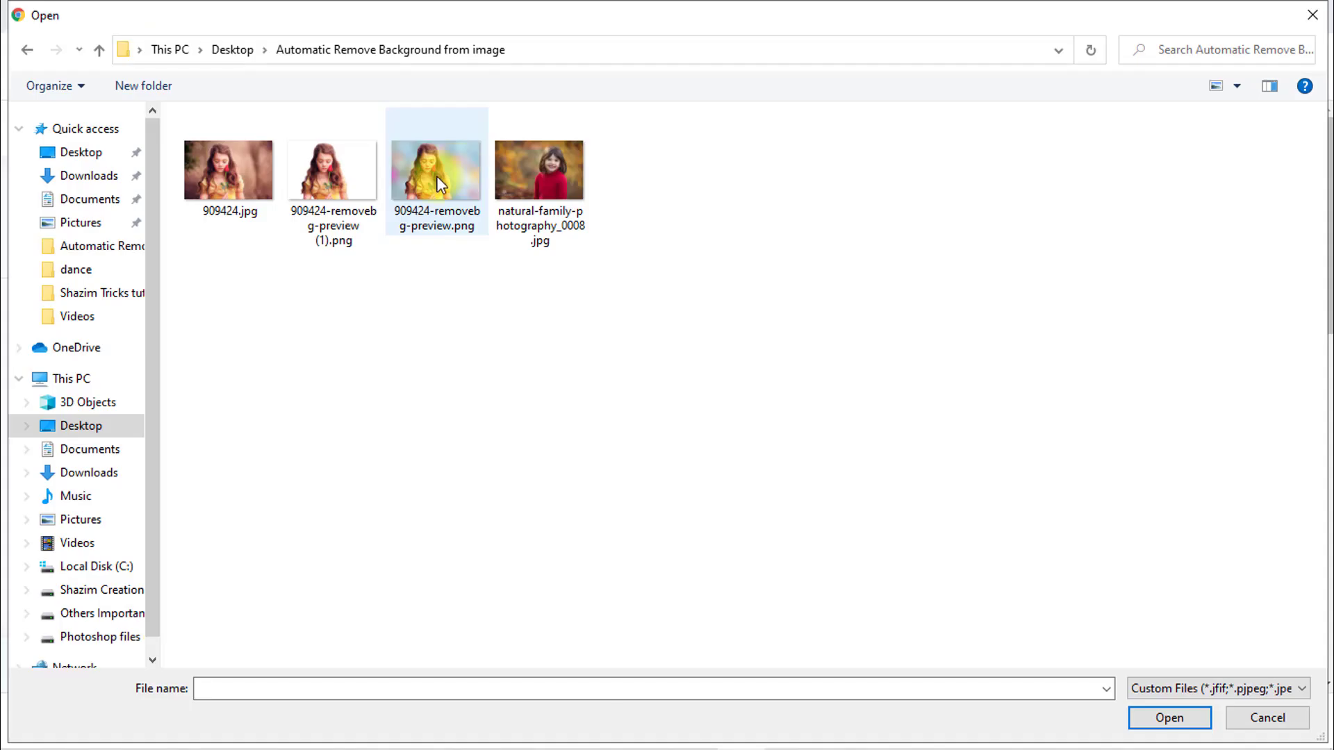
click(566, 169)
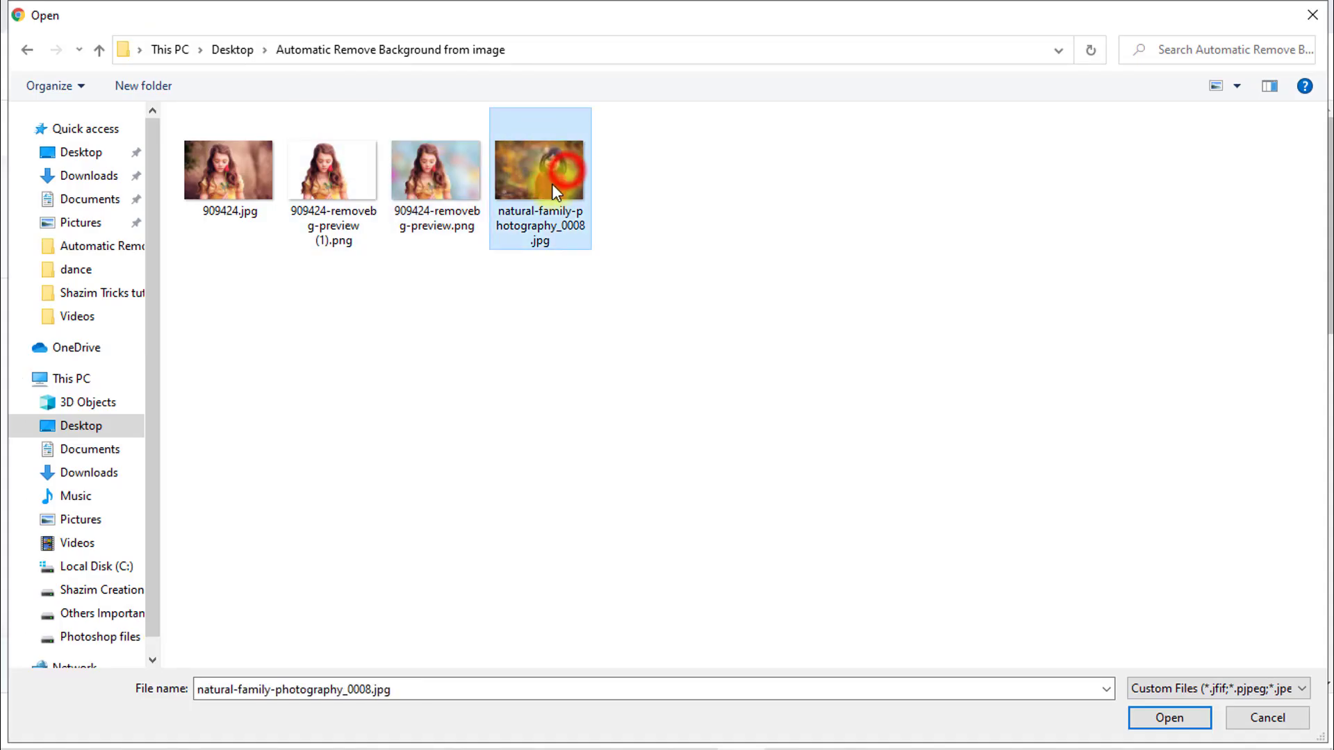
click(1165, 719)
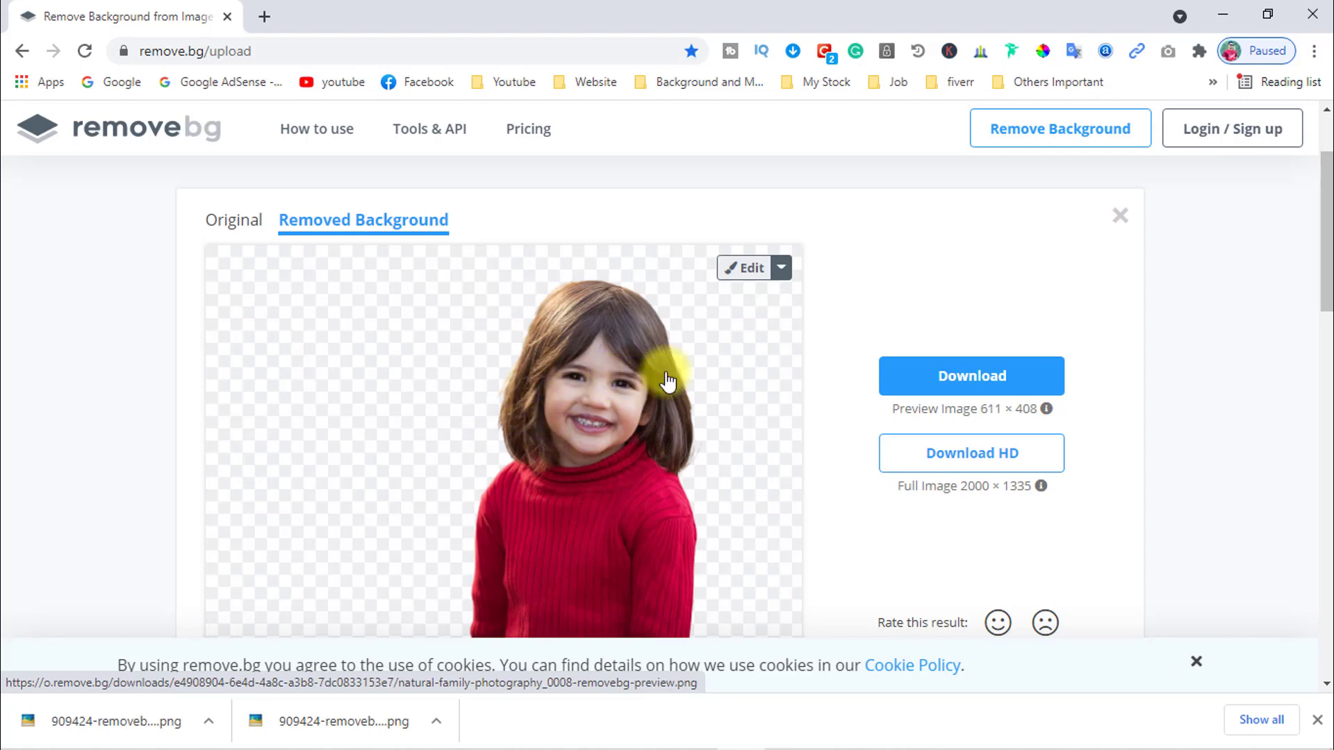
Step: Download the red-sweater child's transparent preview PNG and show the Edit options
drag(747, 361, 647, 500)
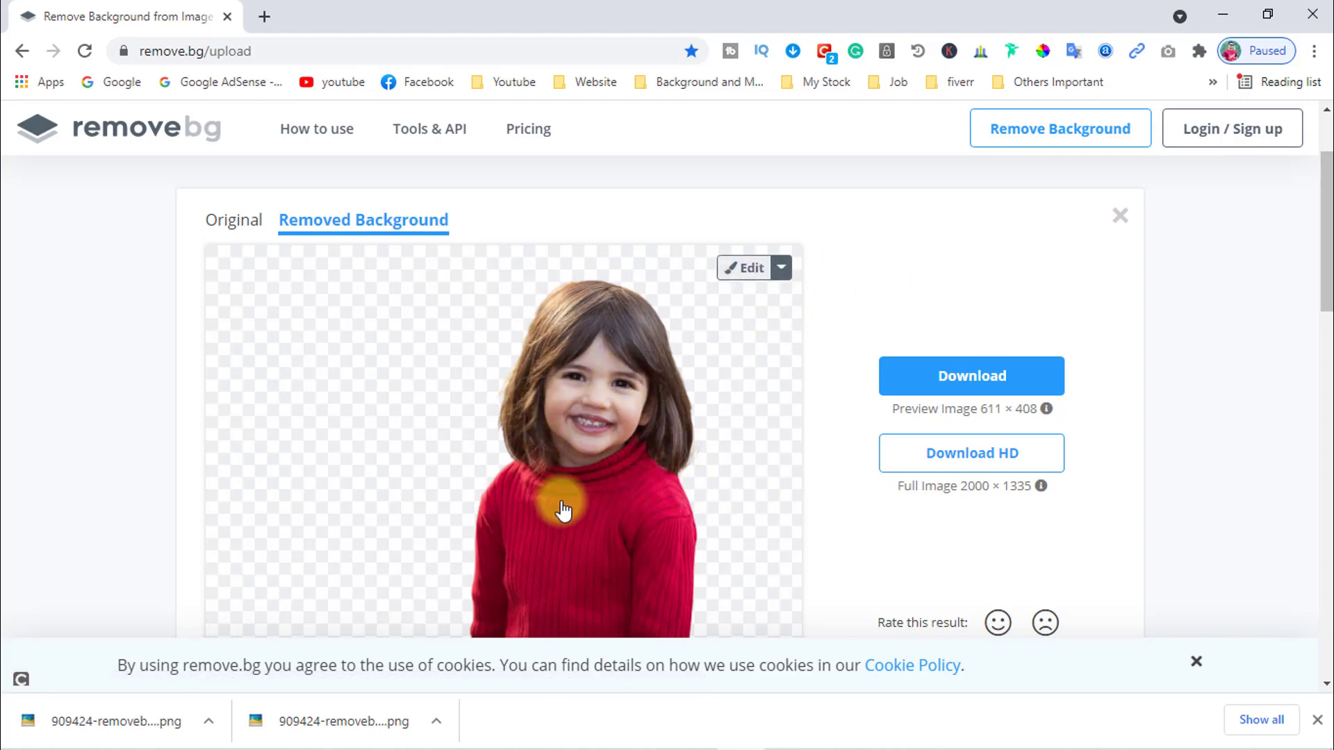
drag(563, 511, 507, 422)
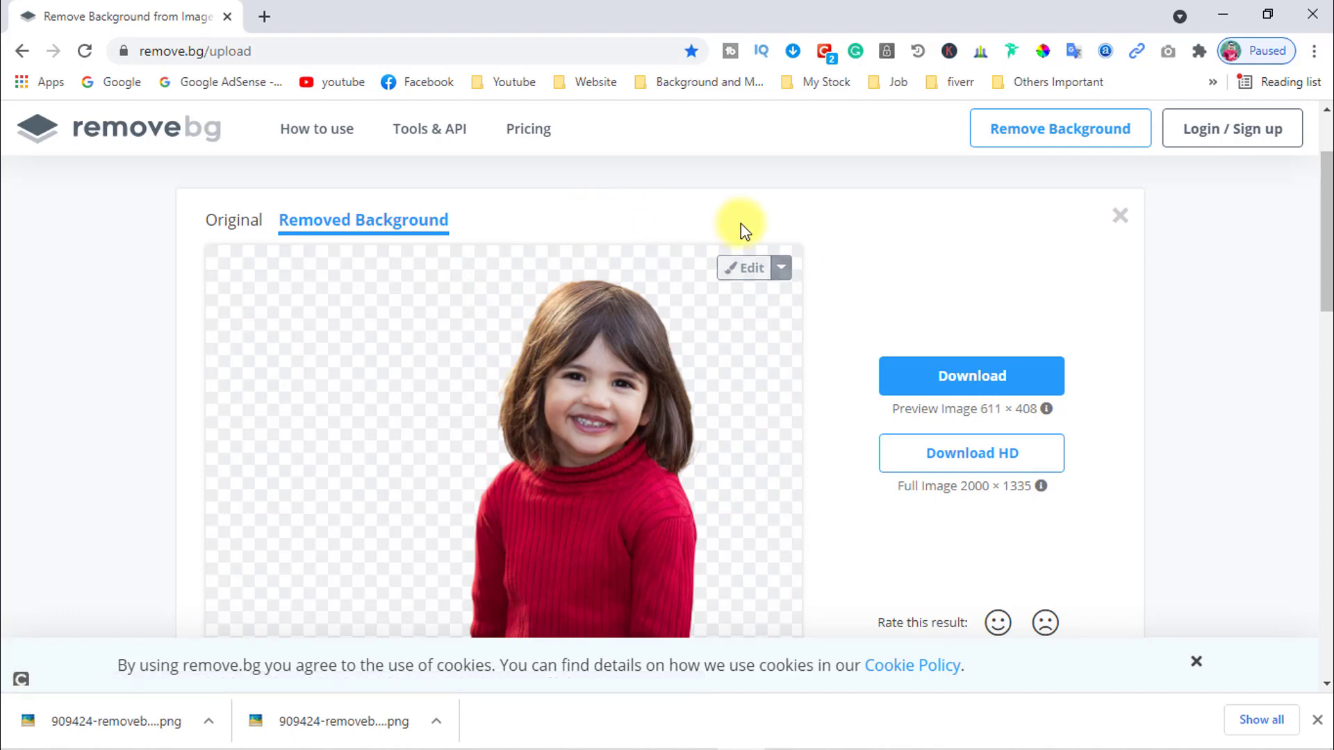
click(948, 401)
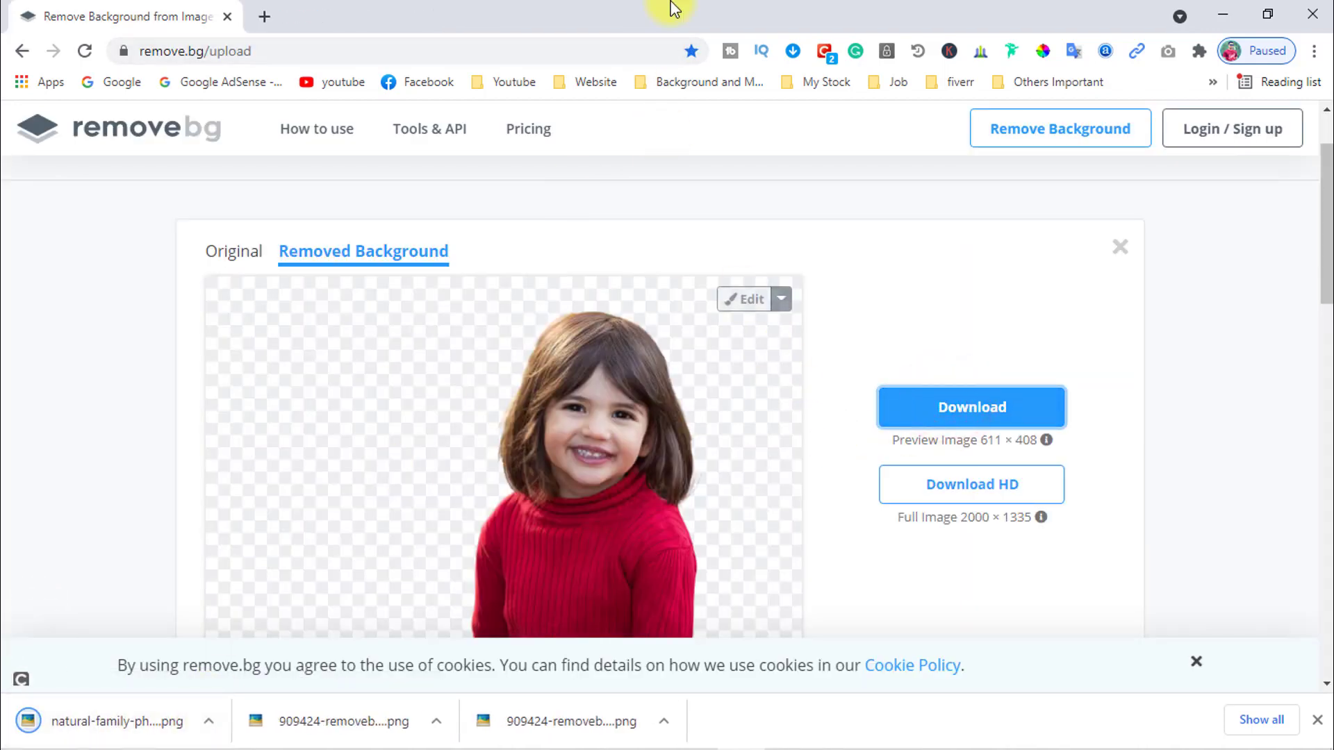
click(782, 300)
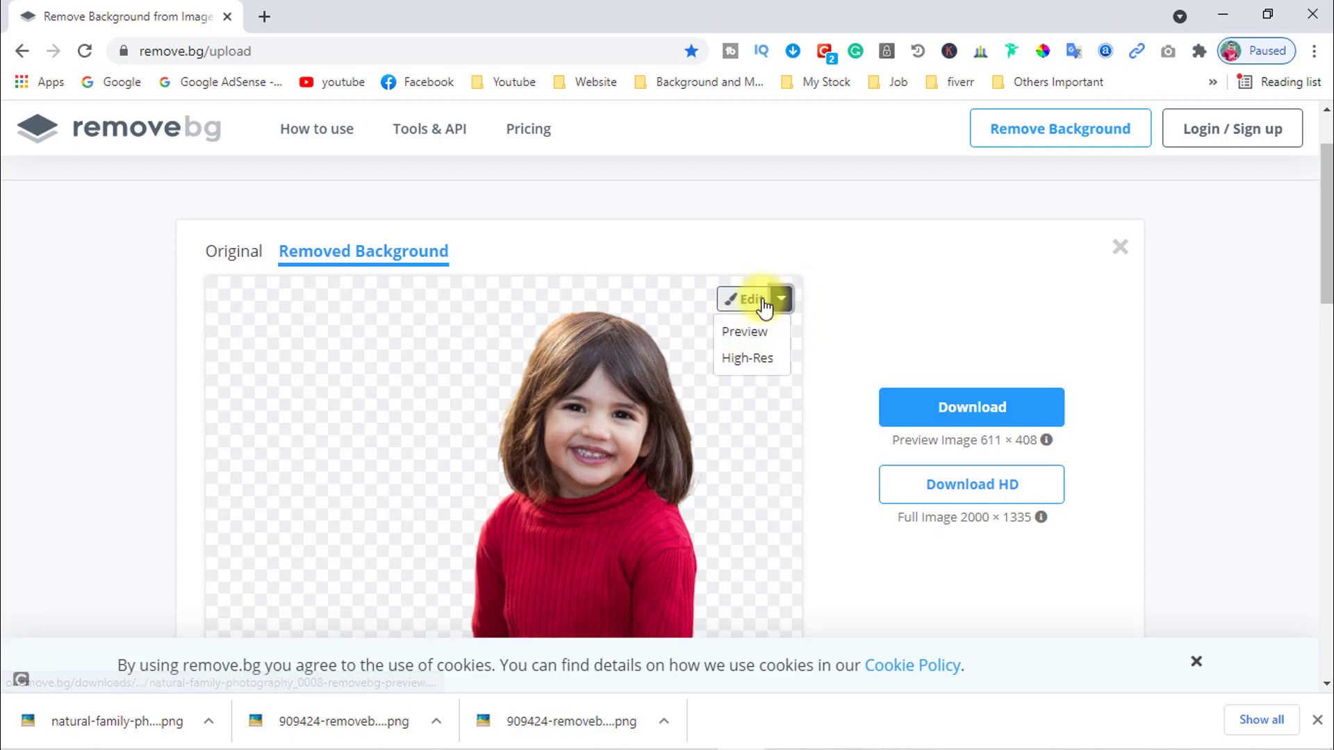
Step: Try a strongly blurred autumn, a teal, and a mountain landscape background behind the child
click(781, 300)
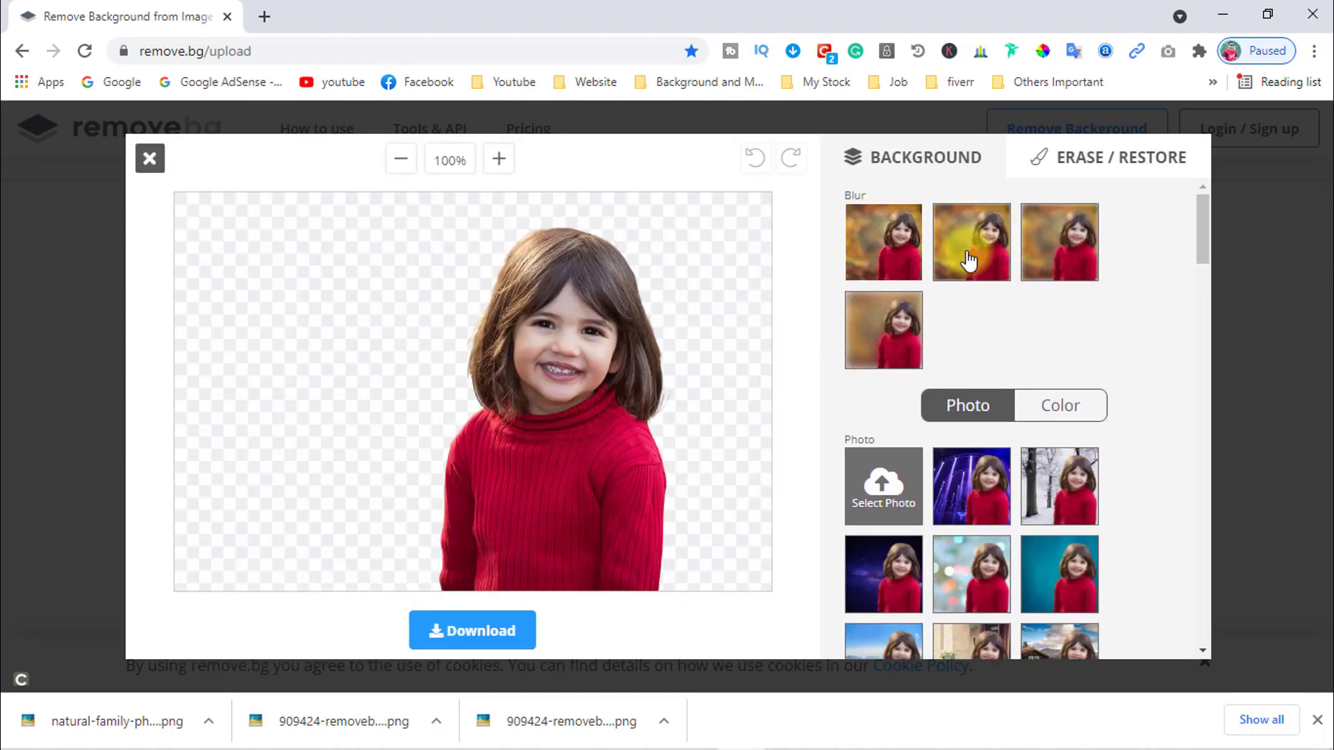
click(976, 243)
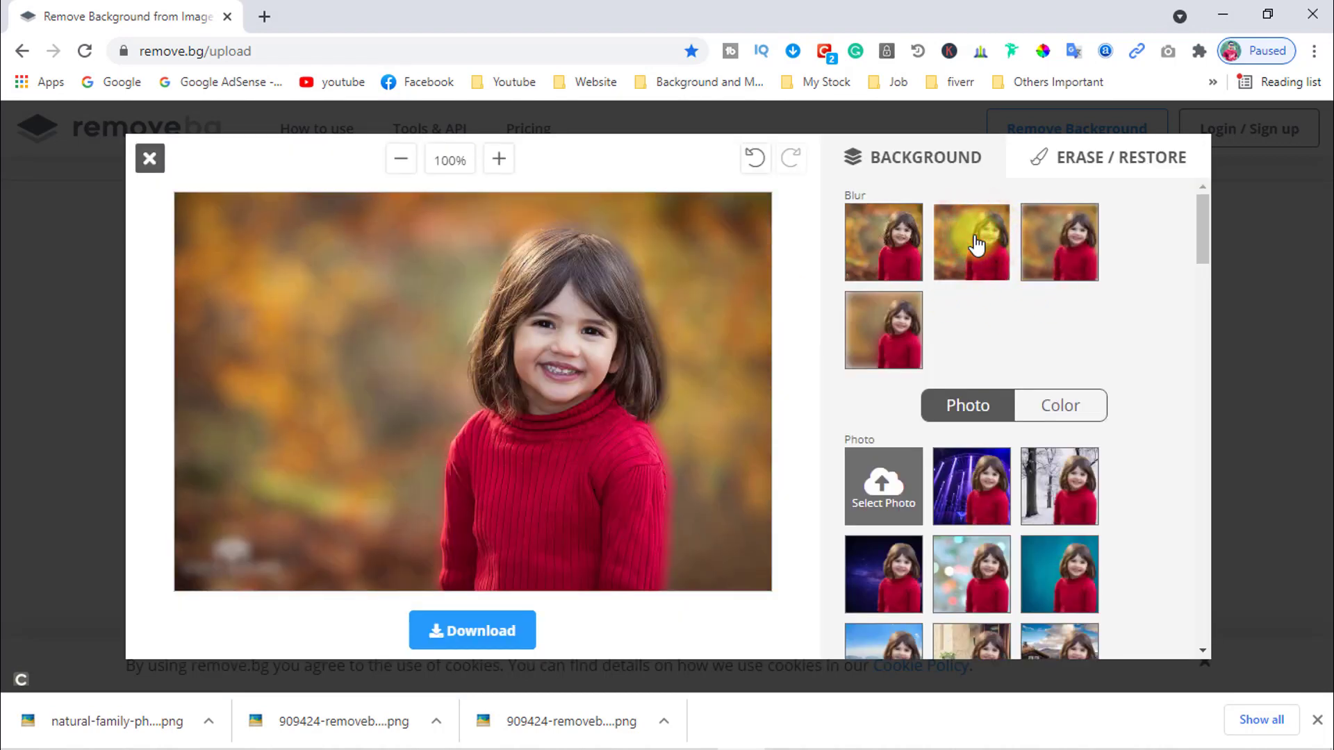
click(893, 323)
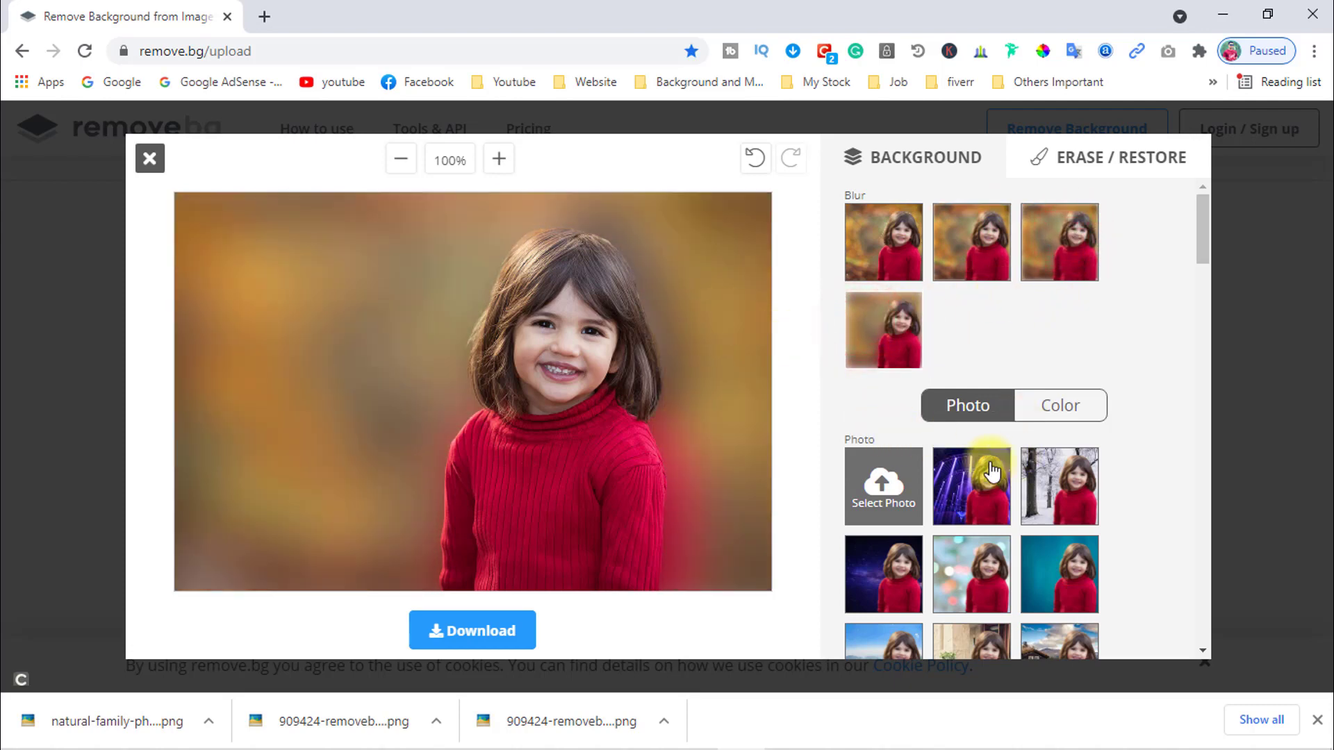
scroll(991, 472, down, 3)
click(1068, 372)
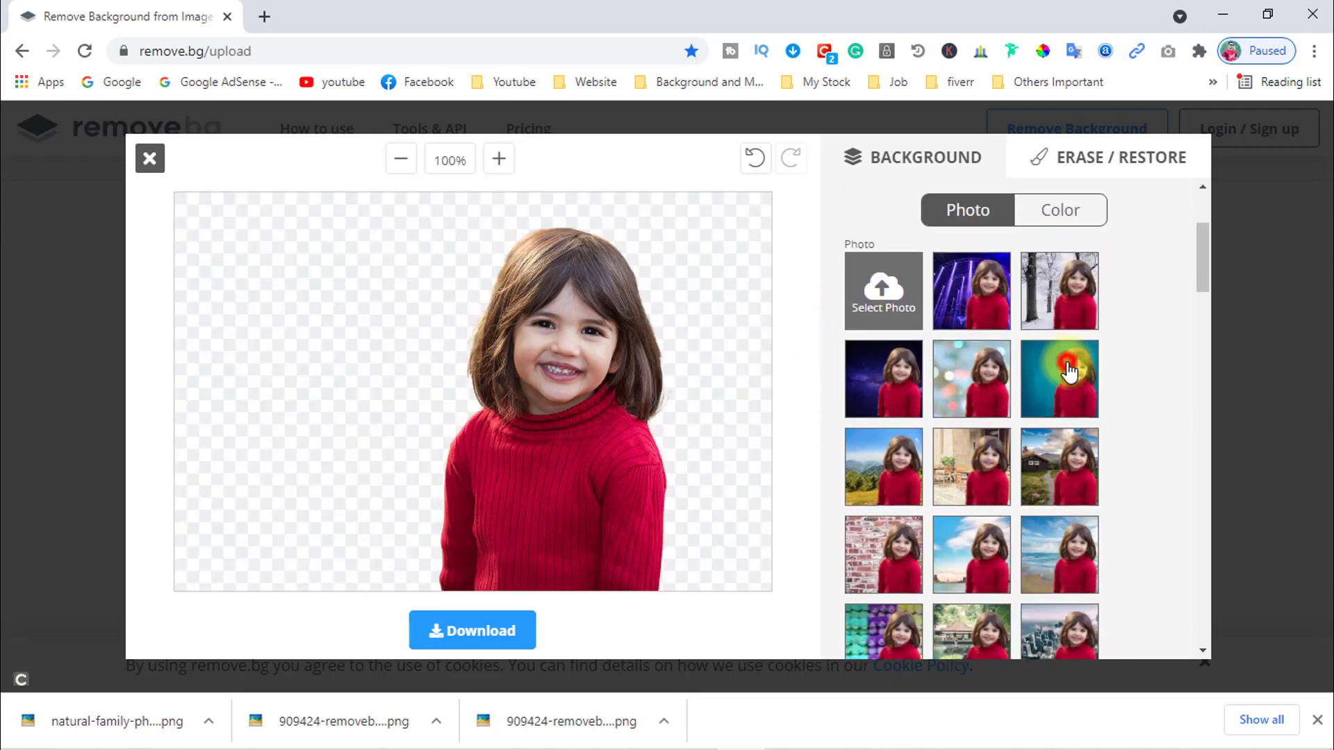
click(897, 459)
Step: Try a blurred beige background, then settle on blue sky over a green-yellow field
scroll(940, 440, down, 5)
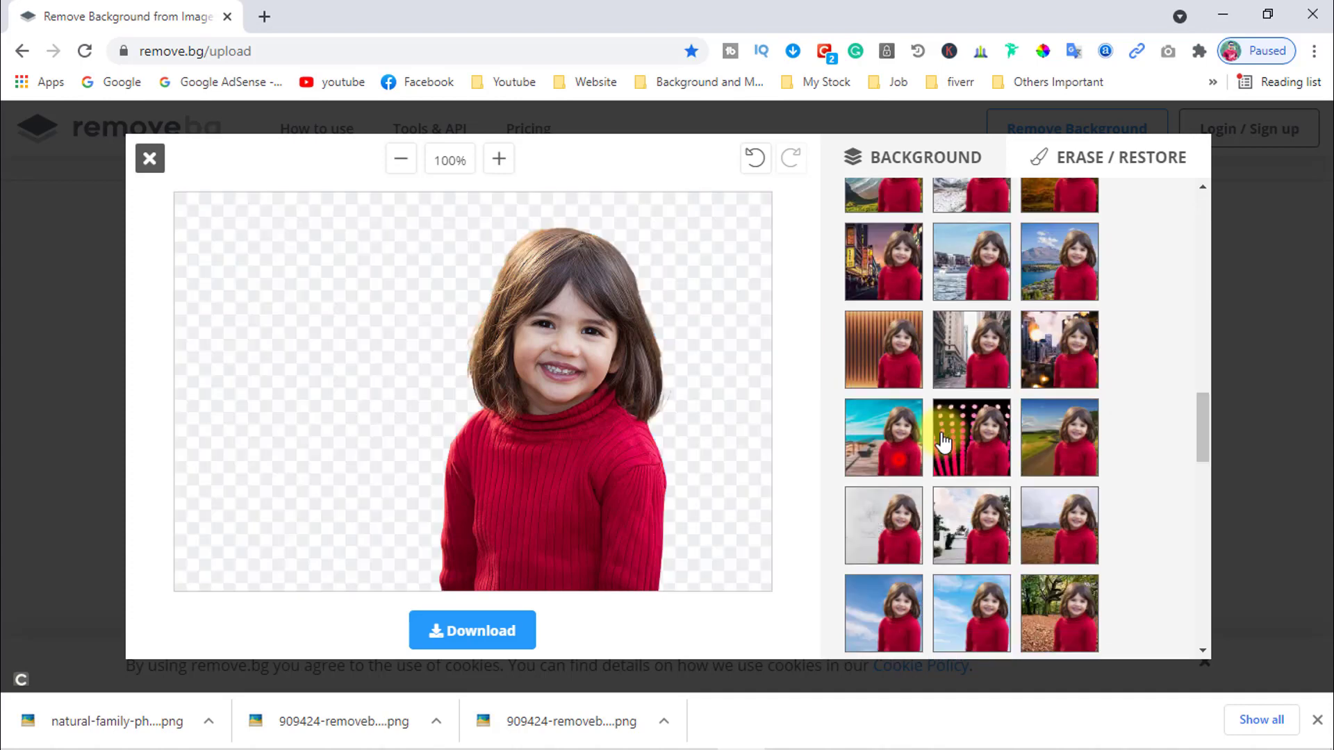
scroll(942, 440, down, 6)
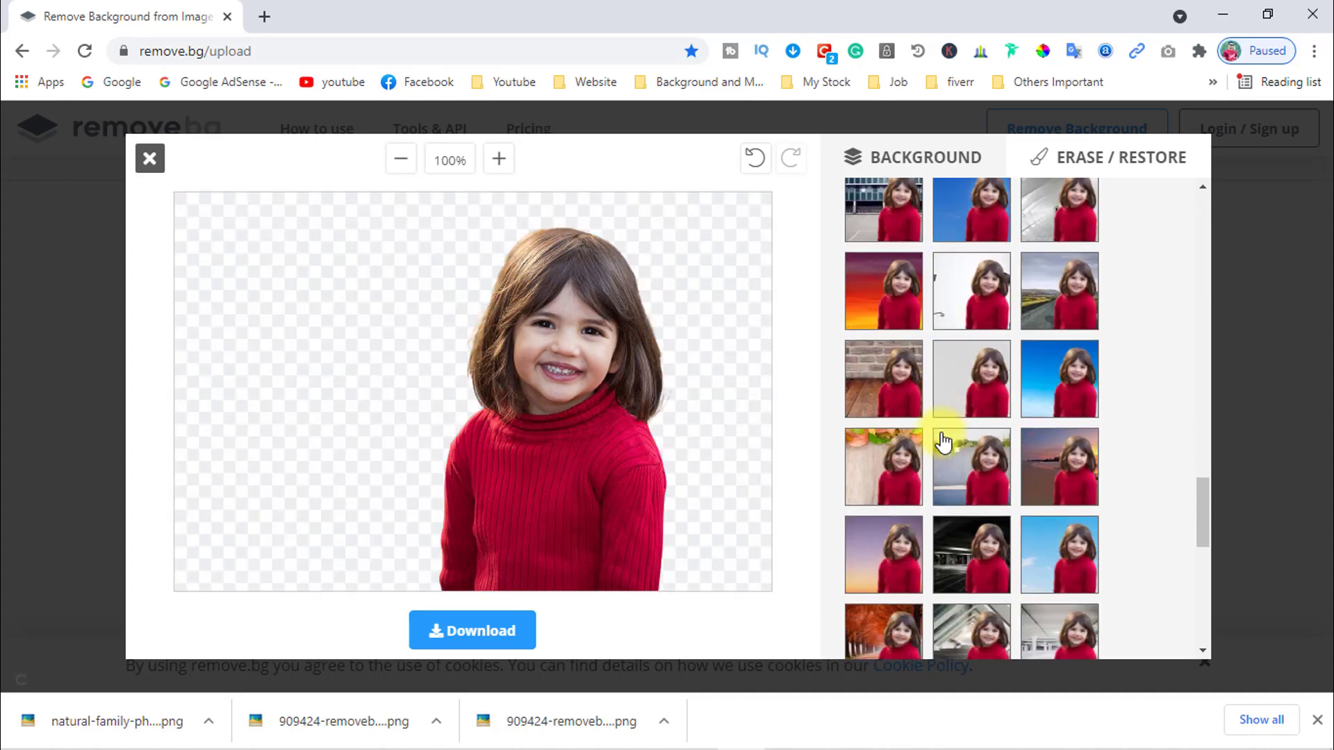
scroll(942, 440, down, 8)
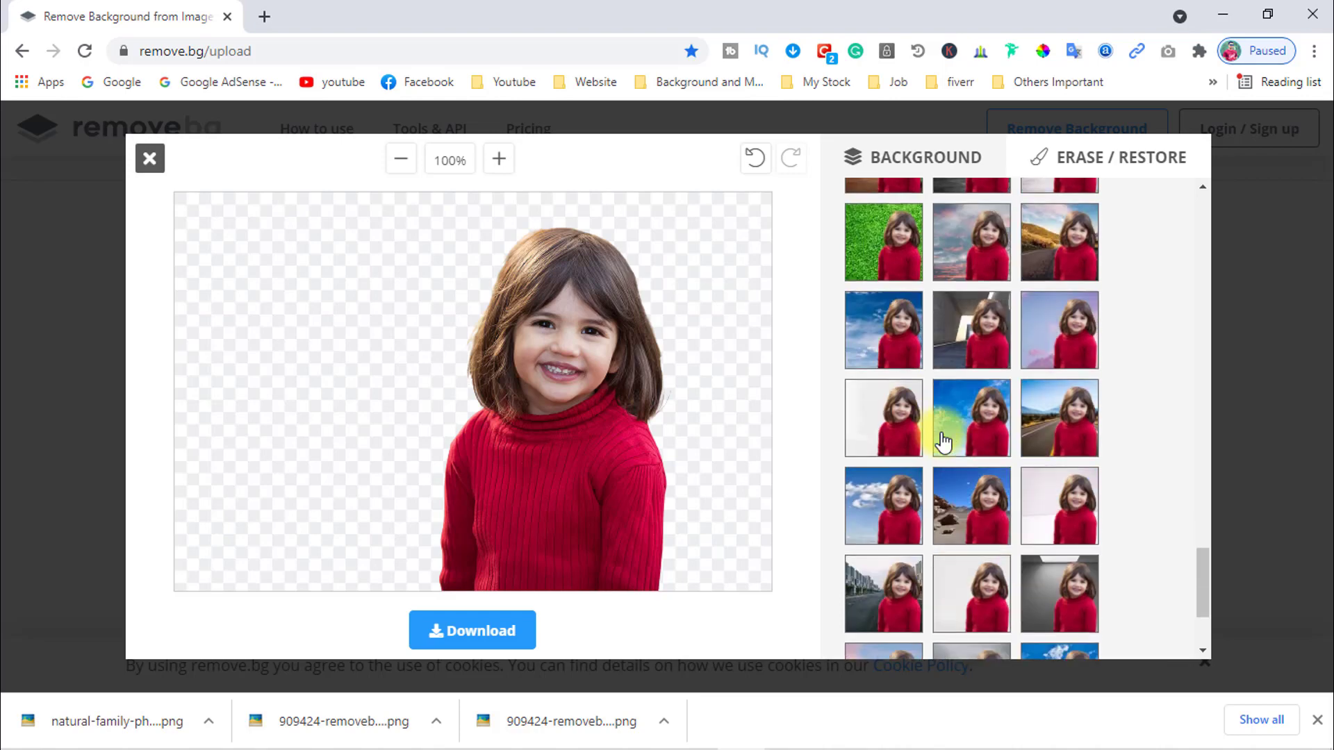
scroll(1026, 458, down, 5)
click(1036, 486)
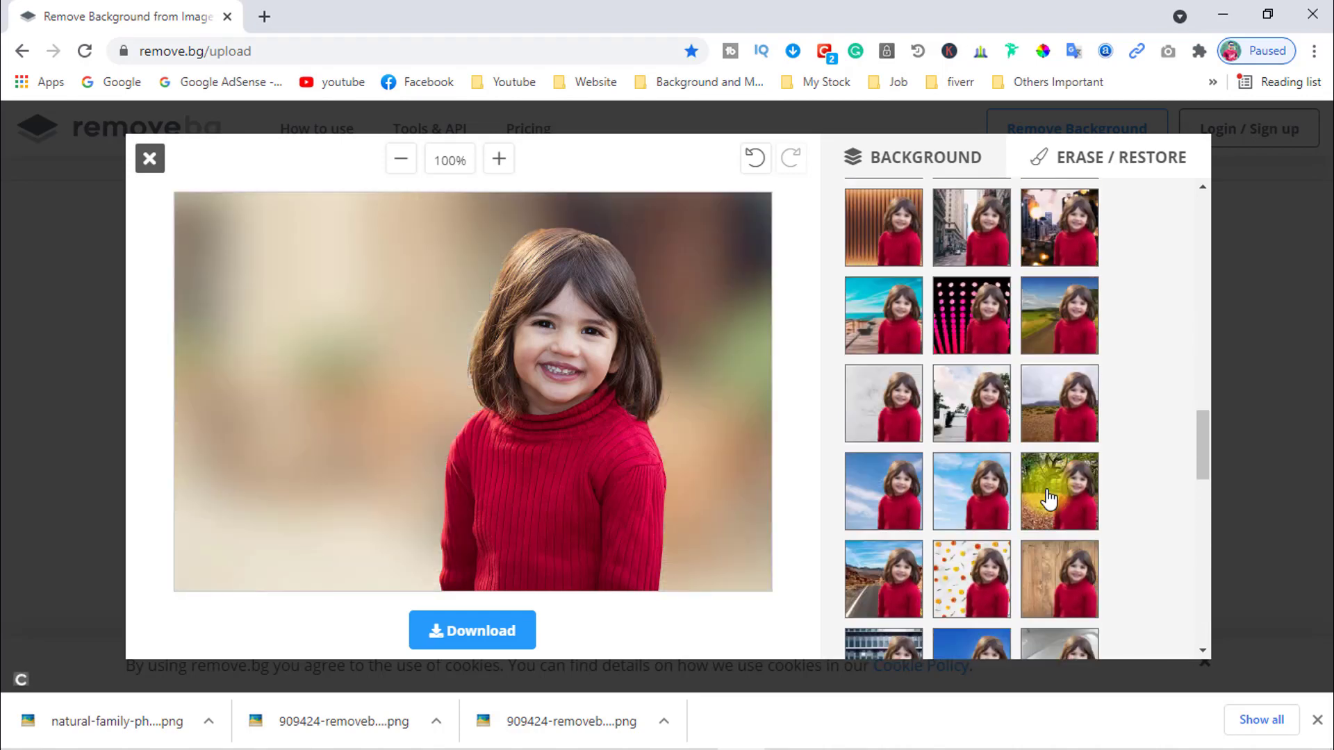
scroll(1046, 496, down, 1)
click(1049, 499)
scroll(1042, 480, up, 6)
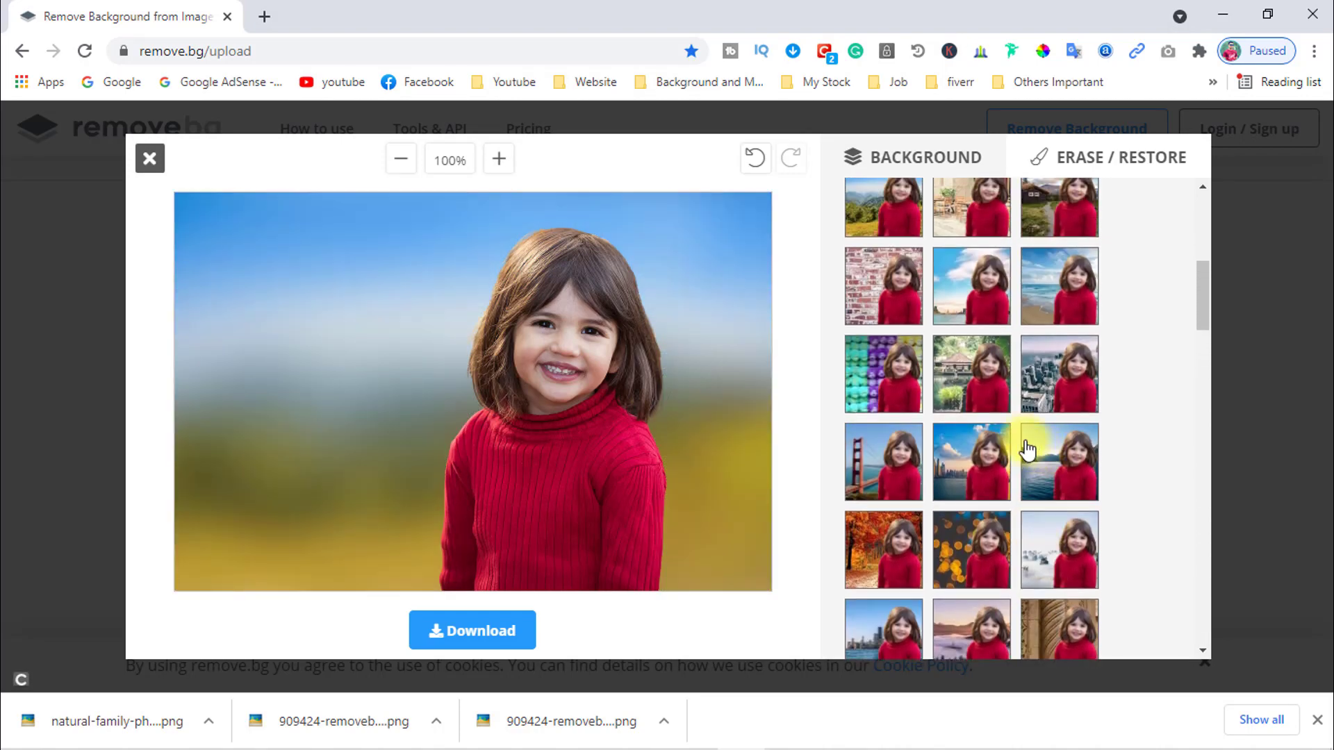
scroll(1004, 402, up, 4)
scroll(973, 396, up, 1)
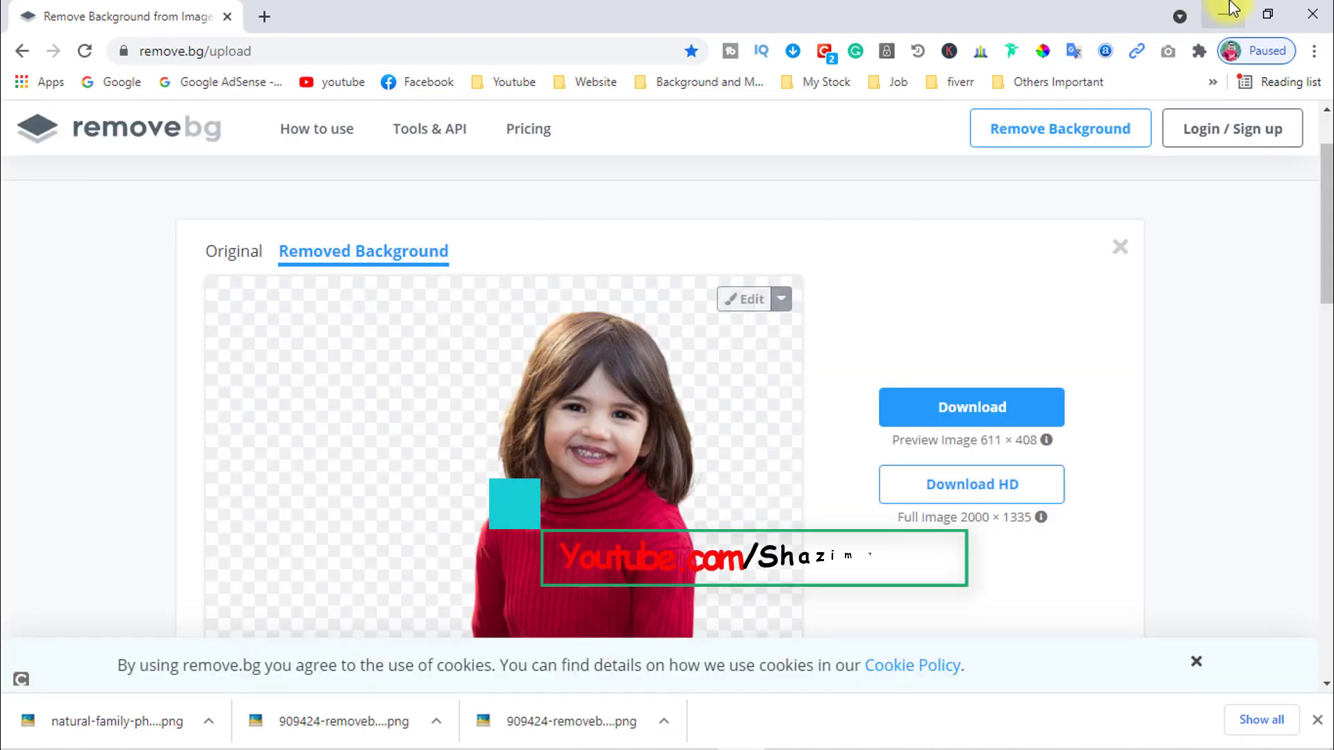
Step: Select the downloaded natural-family-photography_0008-removebg-preview.png in Downloads
click(1229, 11)
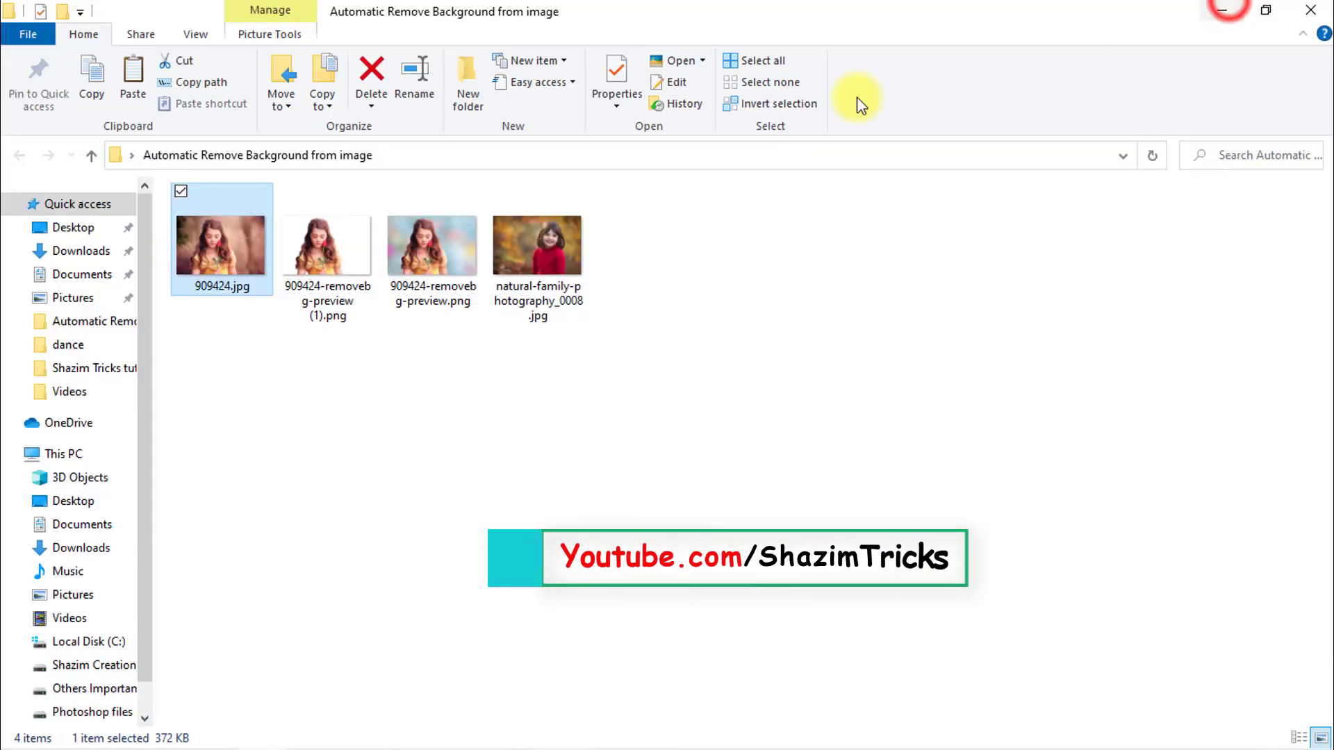
click(71, 250)
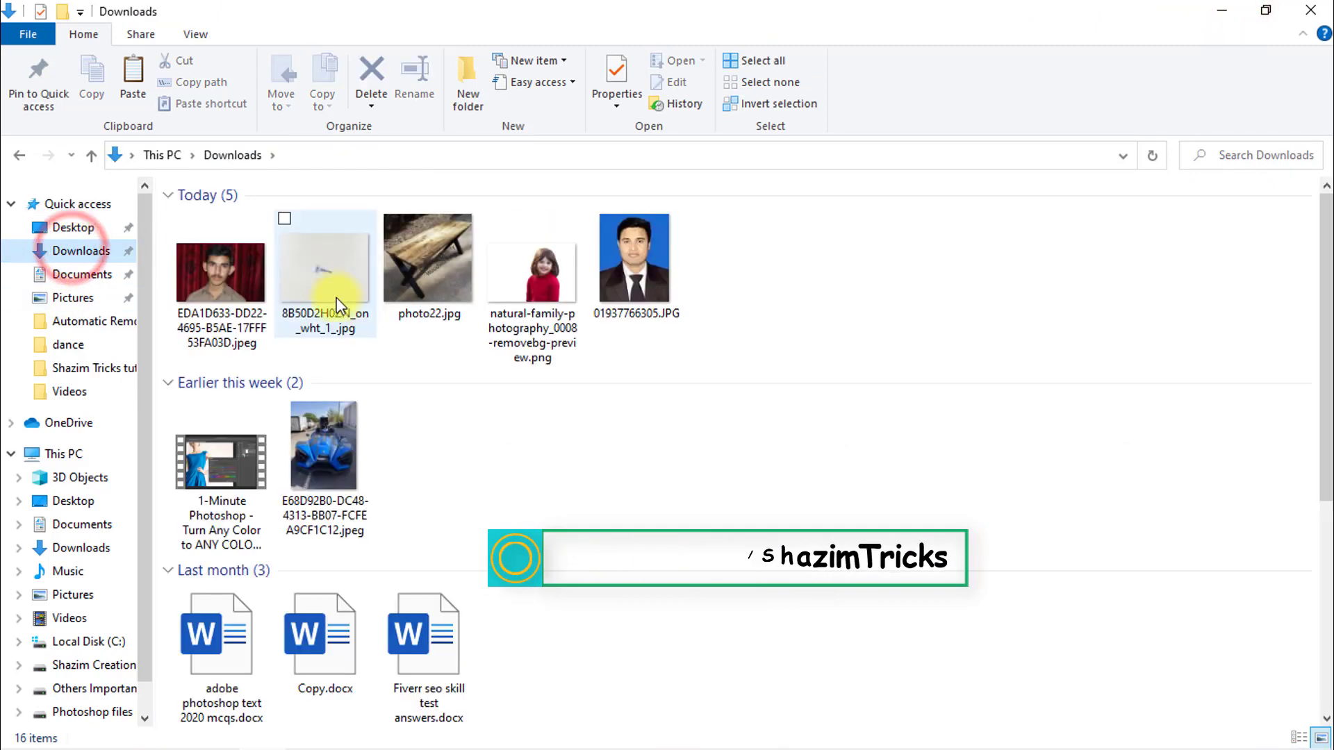
click(539, 264)
Step: Paste the PNG into Automatic Remove Background from image, then open the original photo
click(19, 155)
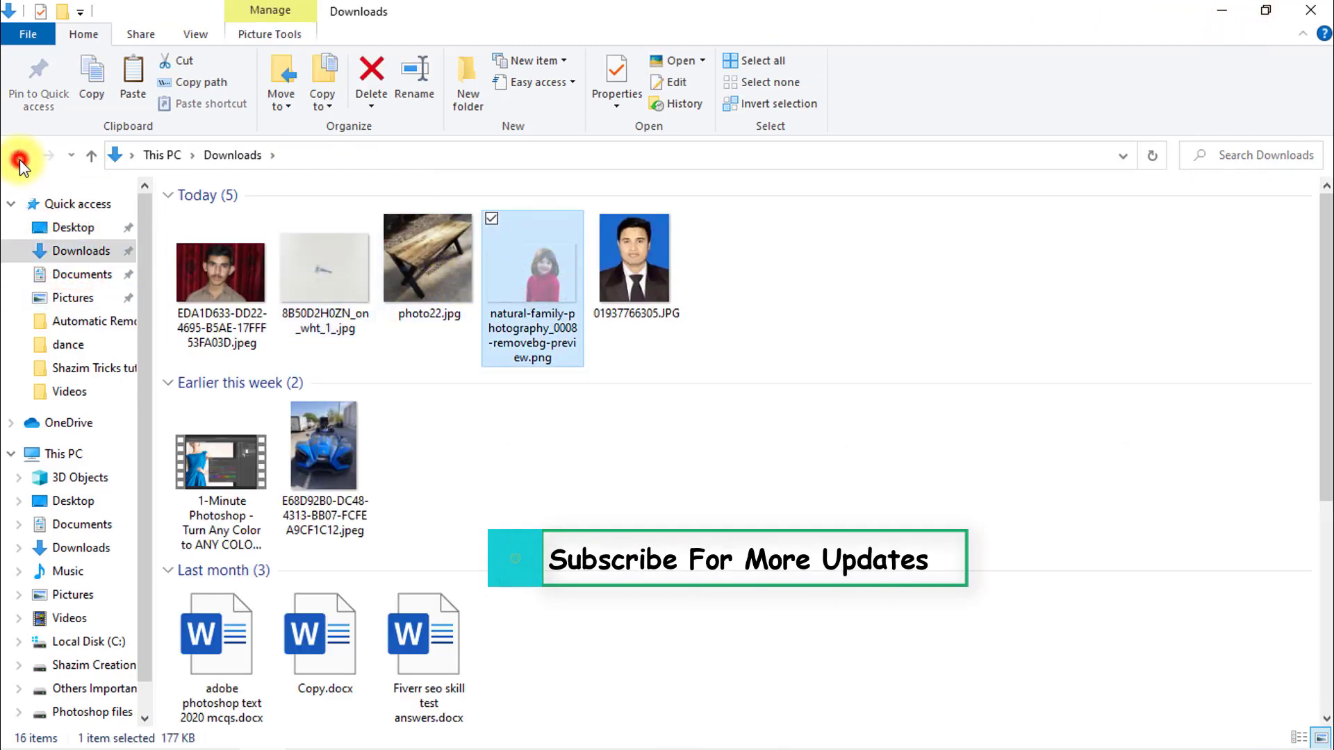
click(507, 381)
key(ctrl+v)
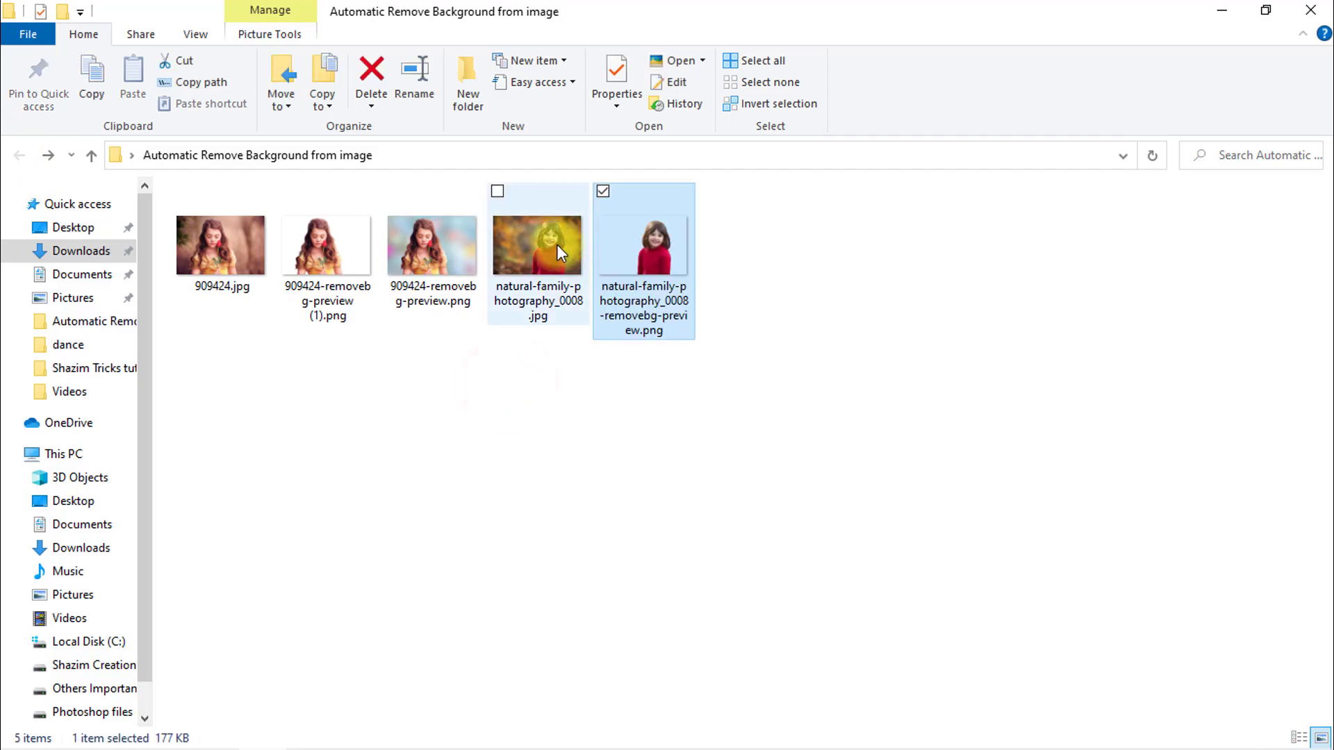
double_click(556, 244)
Step: Zoom and flip between the red-sweater girl's transparent PNG and the originals, ending on 909424.jpg
scroll(712, 286, up, 2)
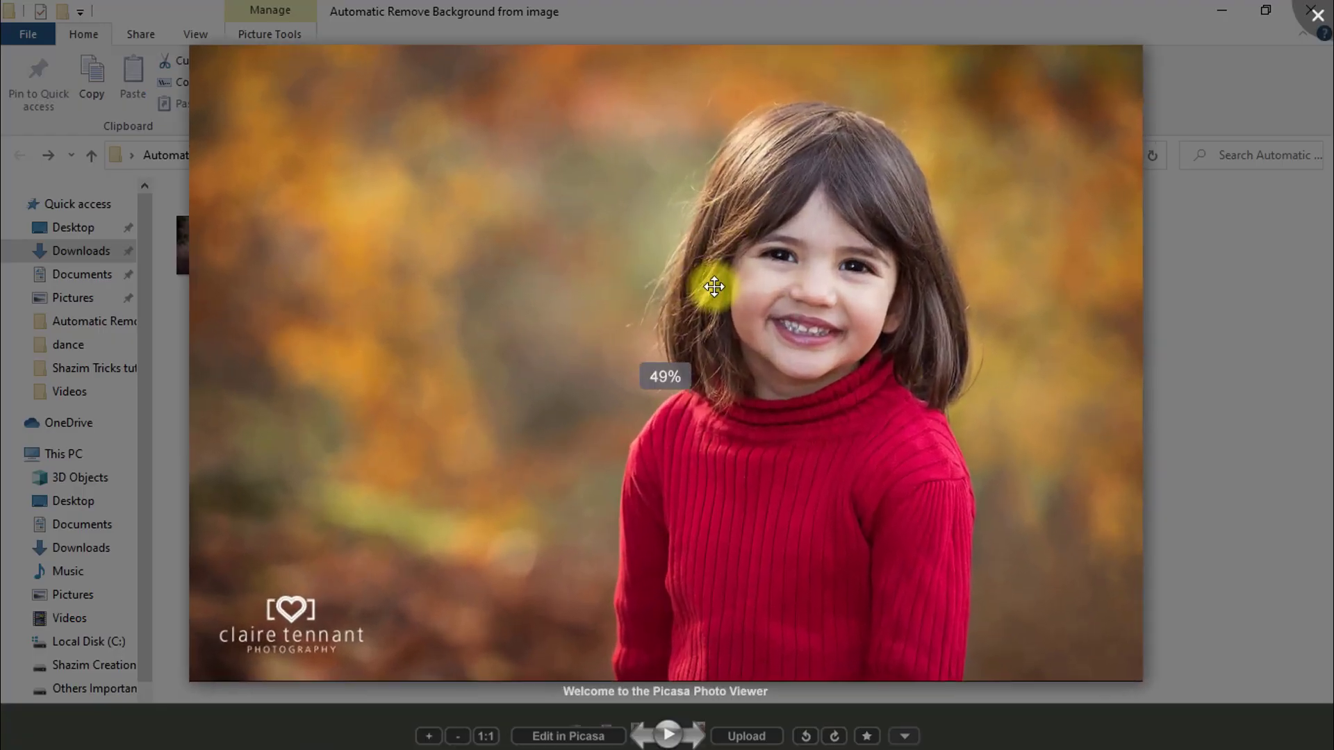
key(Right)
scroll(729, 315, up, 6)
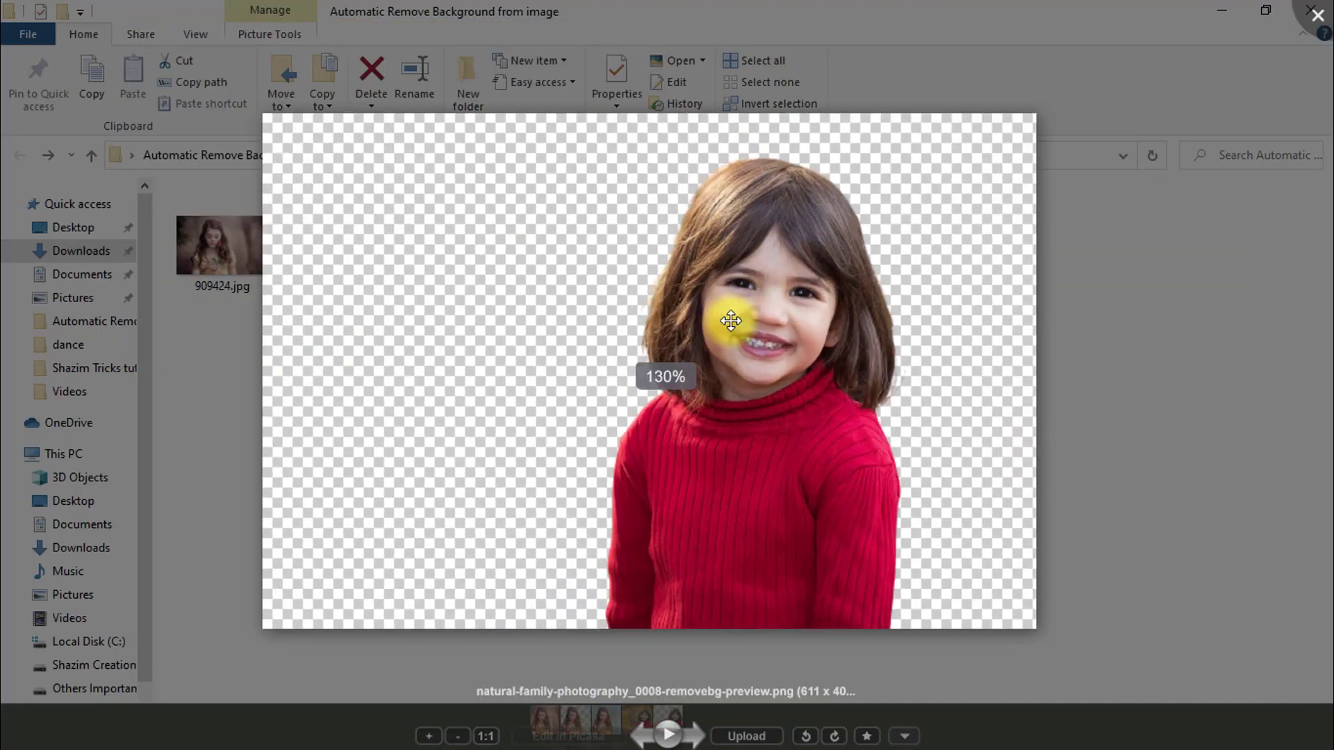
scroll(741, 335, down, 4)
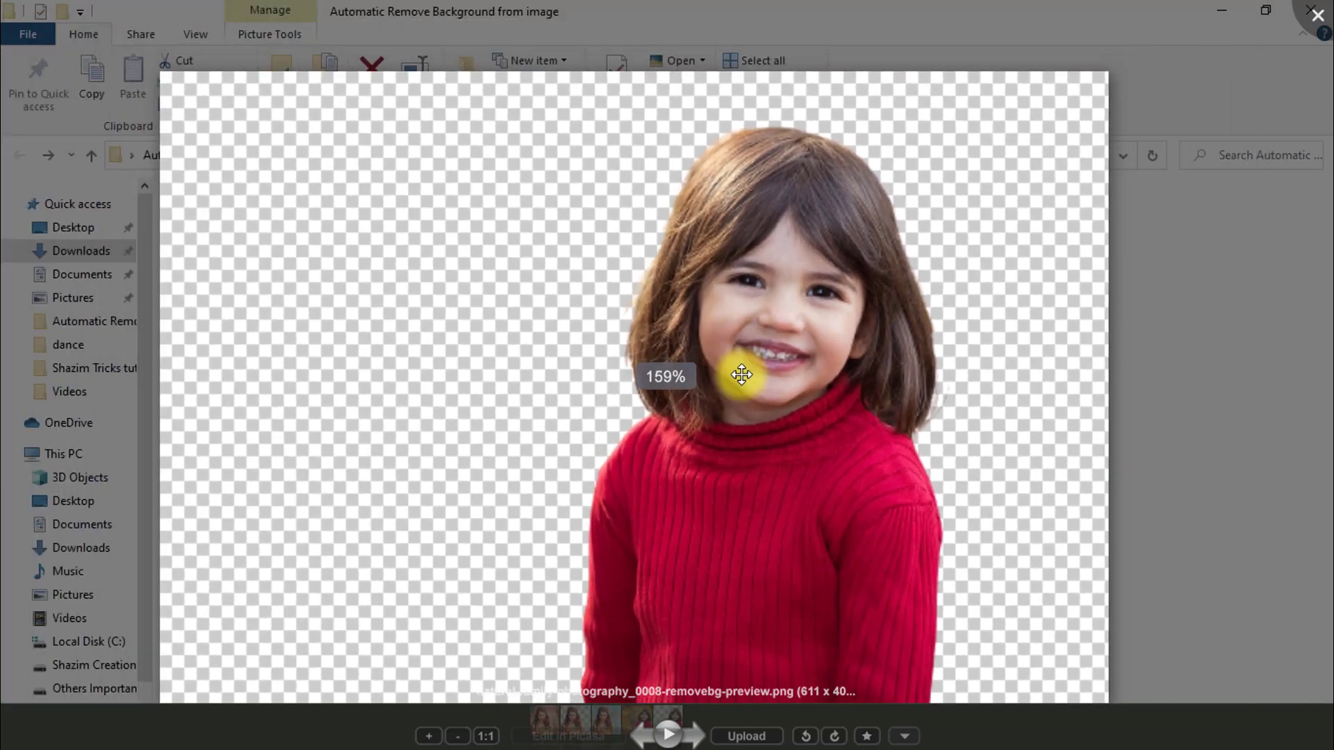
key(Left)
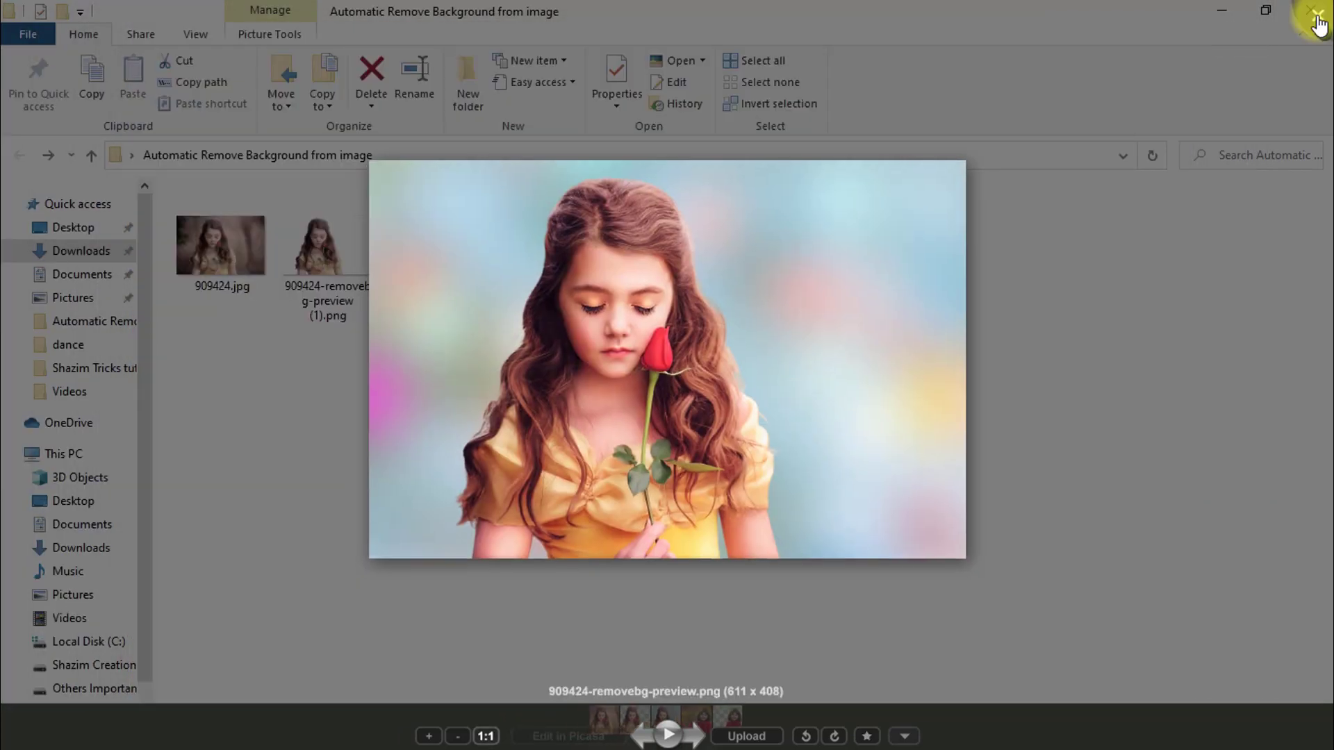
key(Right)
key(Left)
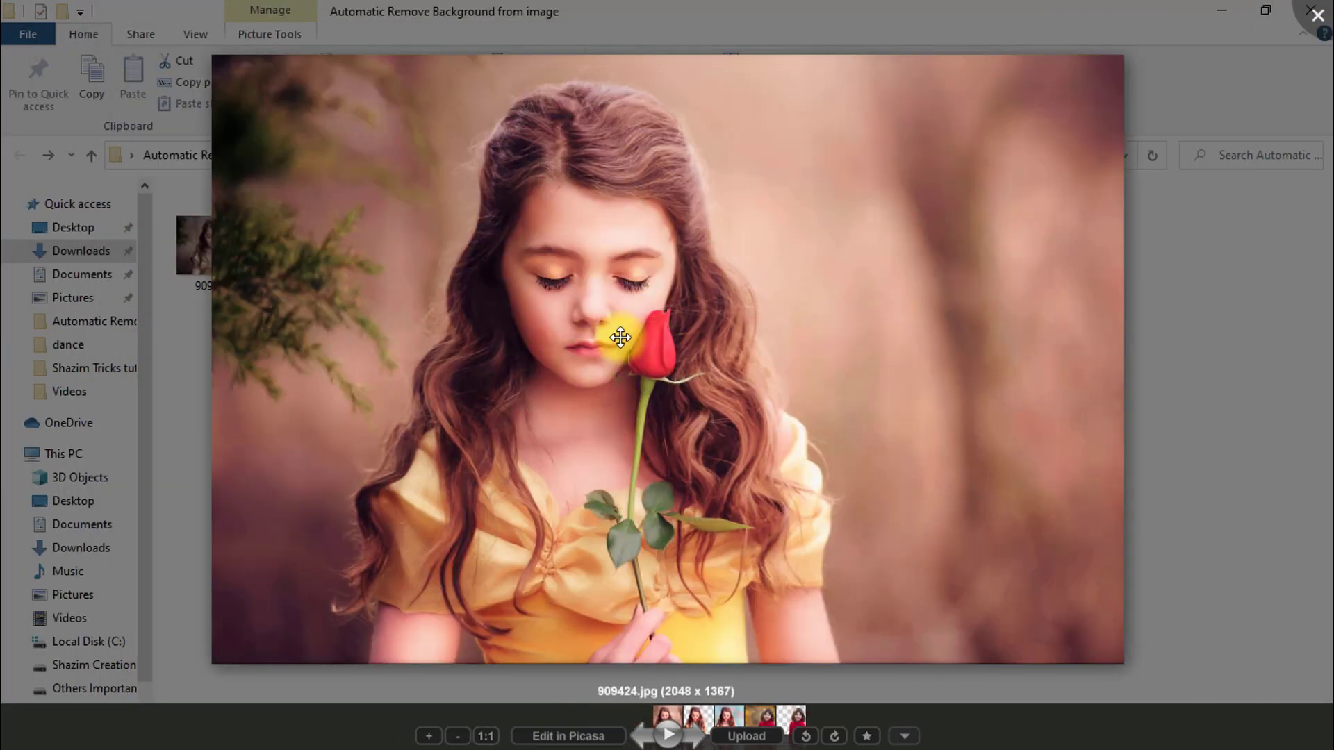